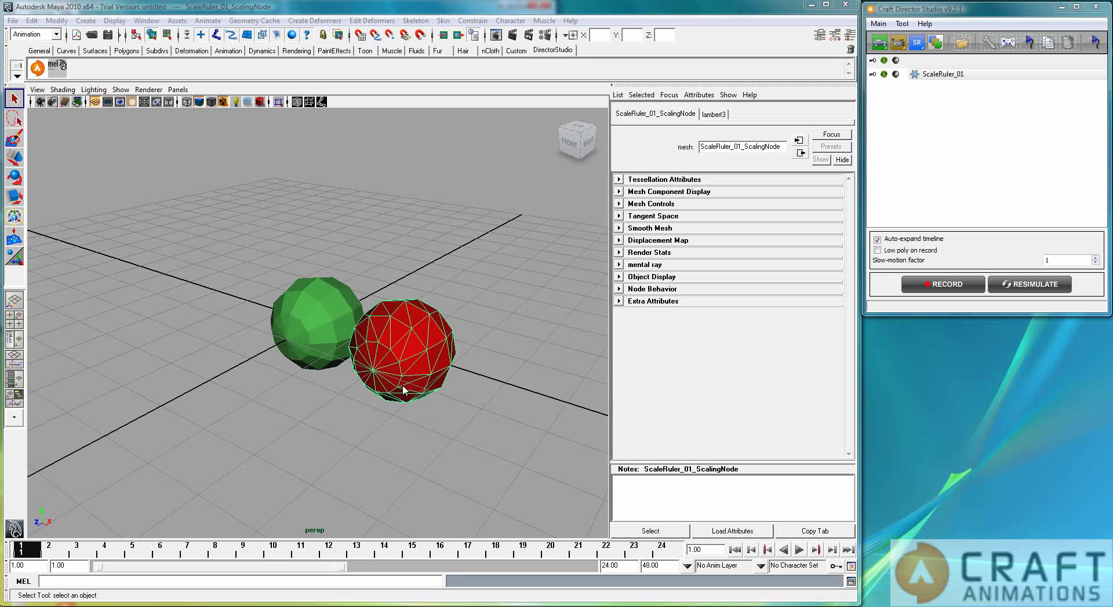
# Turn on Wireframe on Shaded in the perspective view for the red and green ScaleRuler spheres
pyautogui.click(470, 438)
pyautogui.click(396, 374)
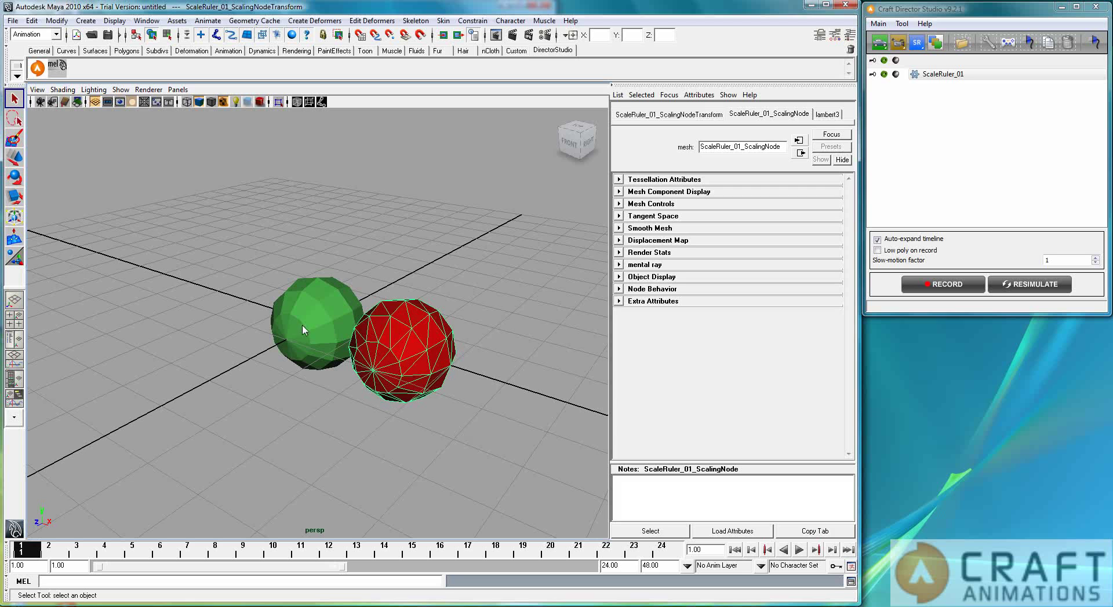
pyautogui.click(312, 336)
pyautogui.click(60, 90)
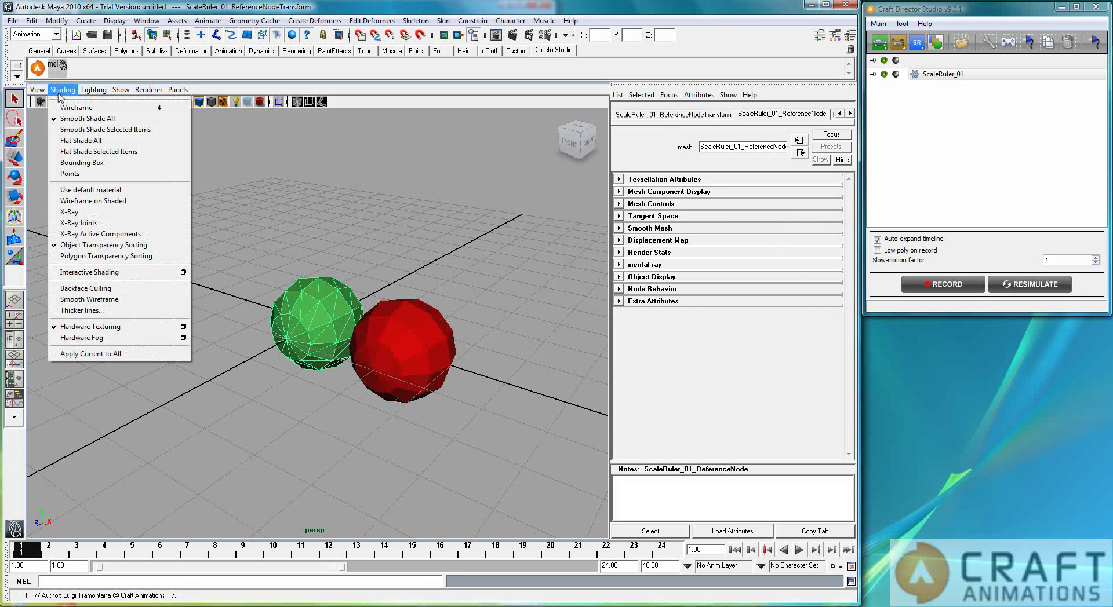
pyautogui.click(88, 202)
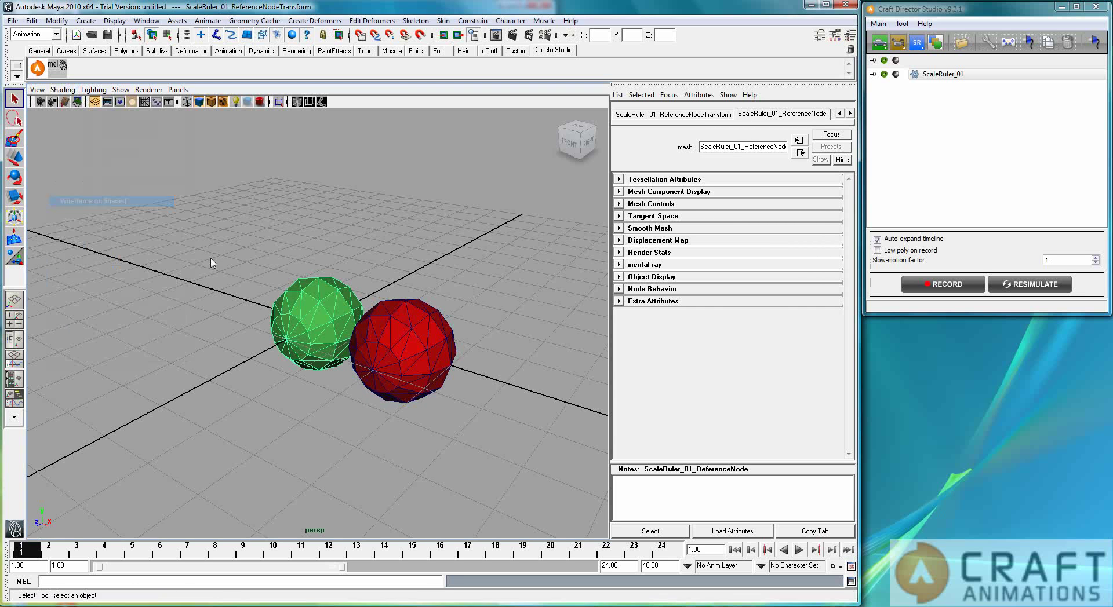
# Inspect the red scaling sphere and the green reference sphere from the front and from an angle
pyautogui.click(432, 471)
pyautogui.keyDown('alt'); pyautogui.moveTo(360, 428); pyautogui.dragTo(408, 424); pyautogui.keyUp('alt')
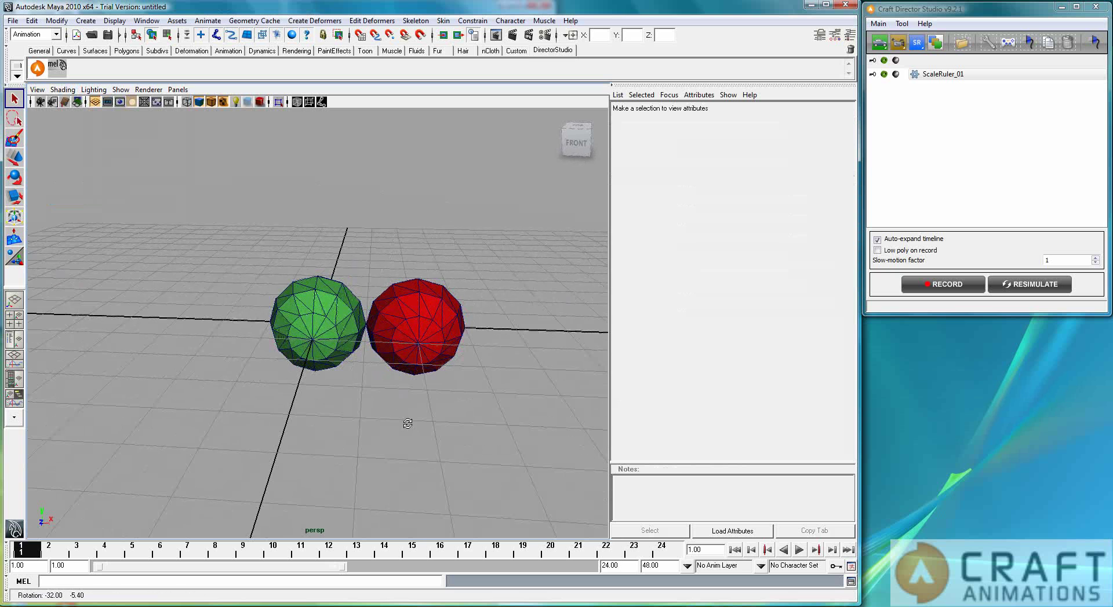
pyautogui.click(438, 347)
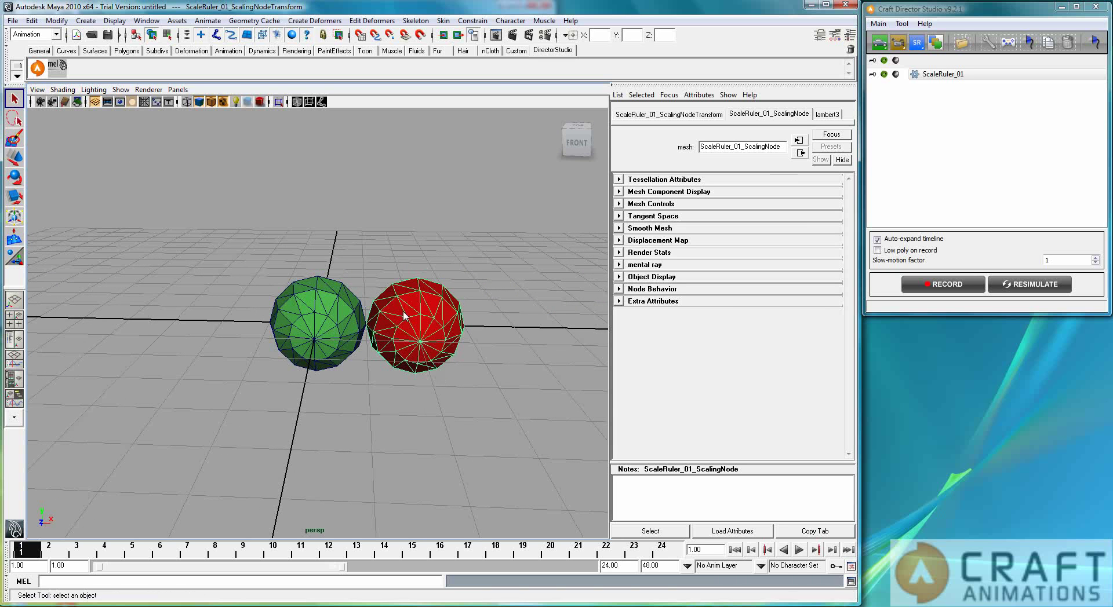
pyautogui.keyDown('alt'); pyautogui.moveTo(440, 342); pyautogui.dragTo(455, 329); pyautogui.keyUp('alt')
pyautogui.scroll(2, 452, 328)
pyautogui.scroll(-2, 453, 328)
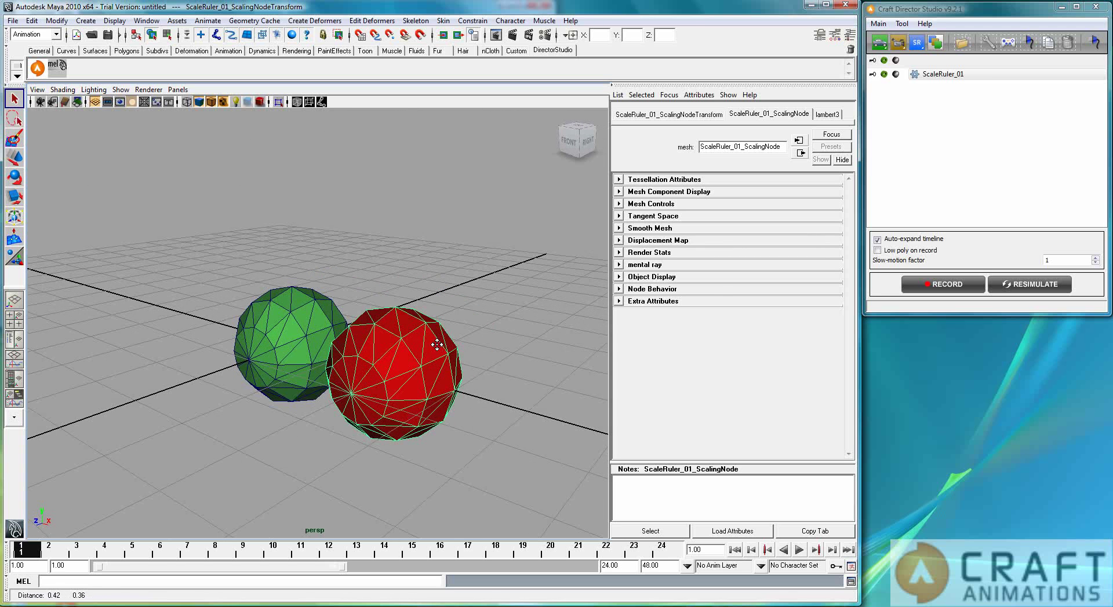
pyautogui.click(244, 333)
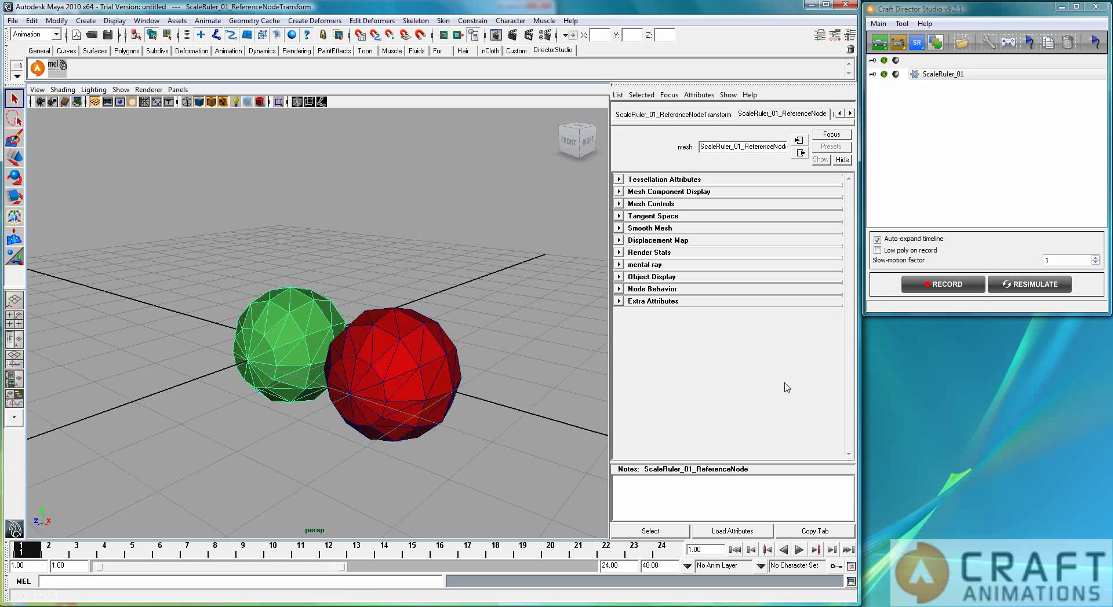
# Open the ScaleRuler_01 configuration and show the transform channels of the red scaling sphere
pyautogui.doubleClick(934, 75)
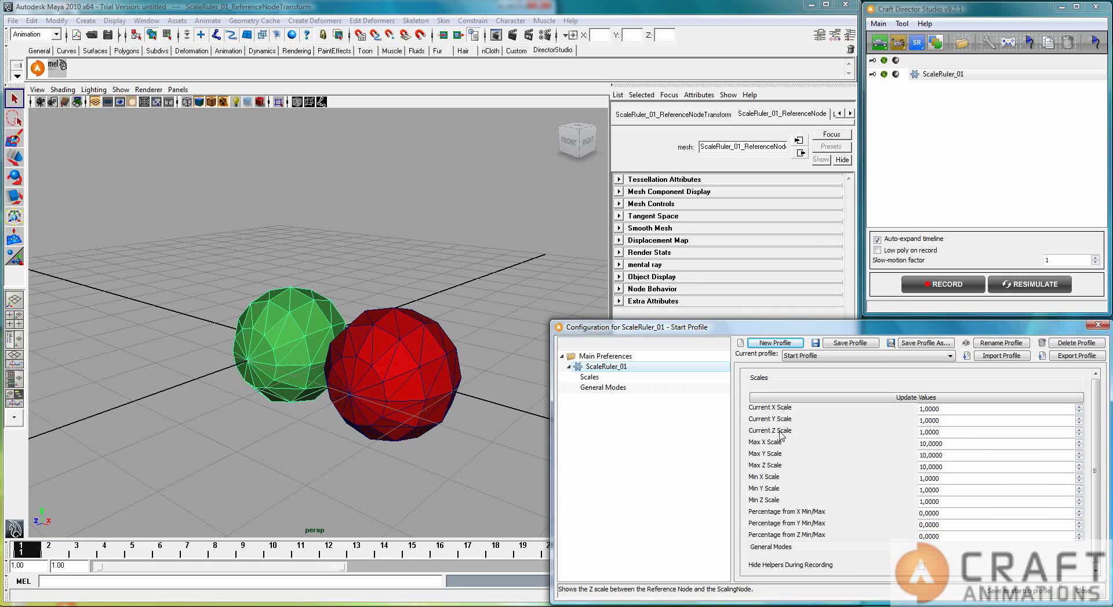
pyautogui.click(395, 380)
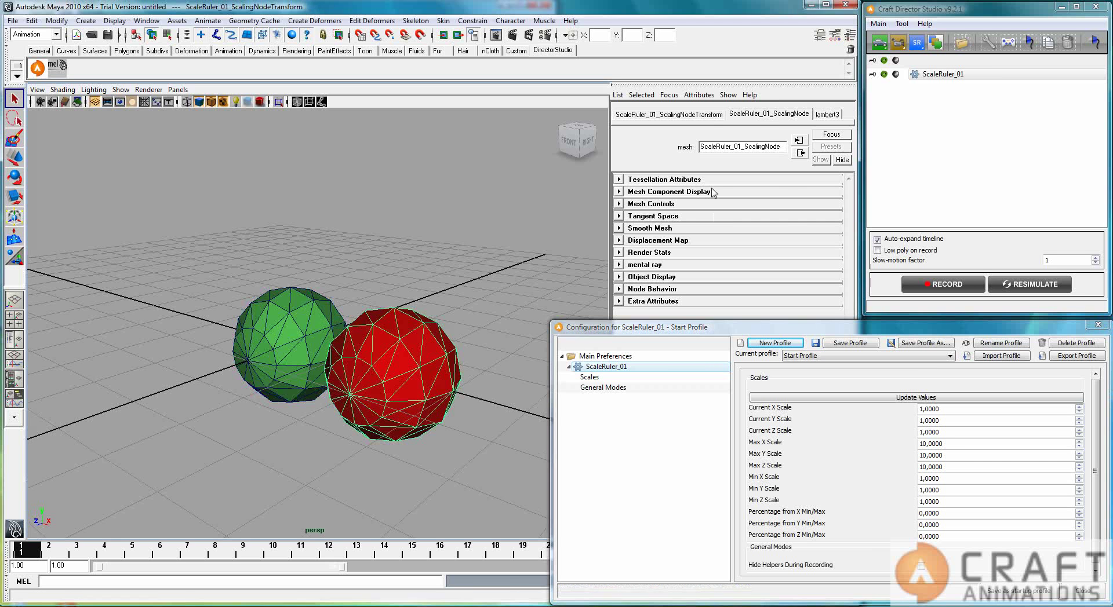
pyautogui.click(850, 35)
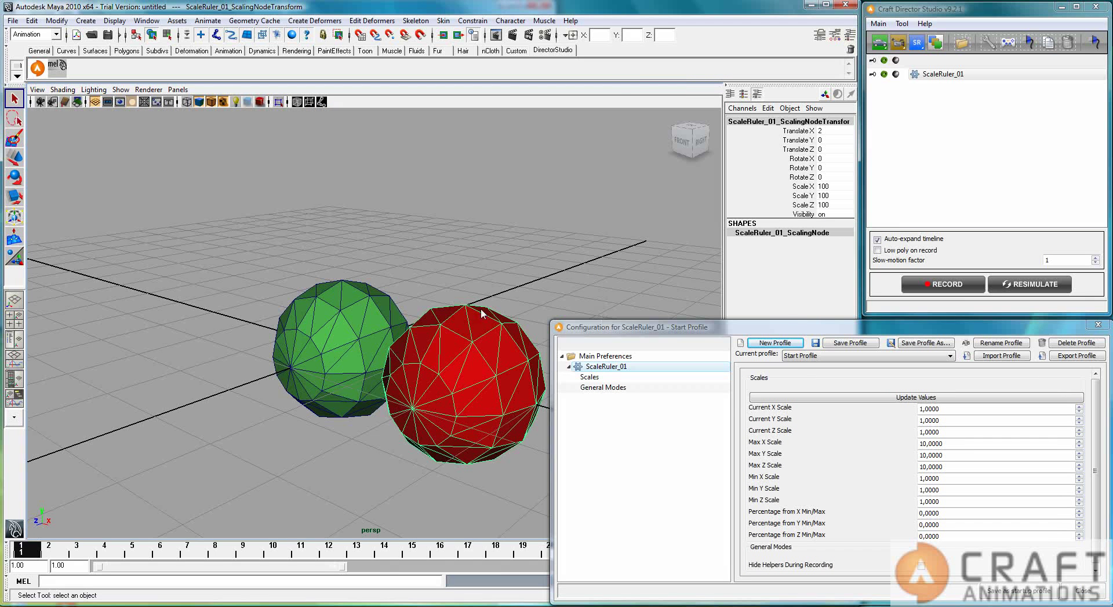
# Start recording and scale the red sphere uniformly to about 138
pyautogui.click(974, 288)
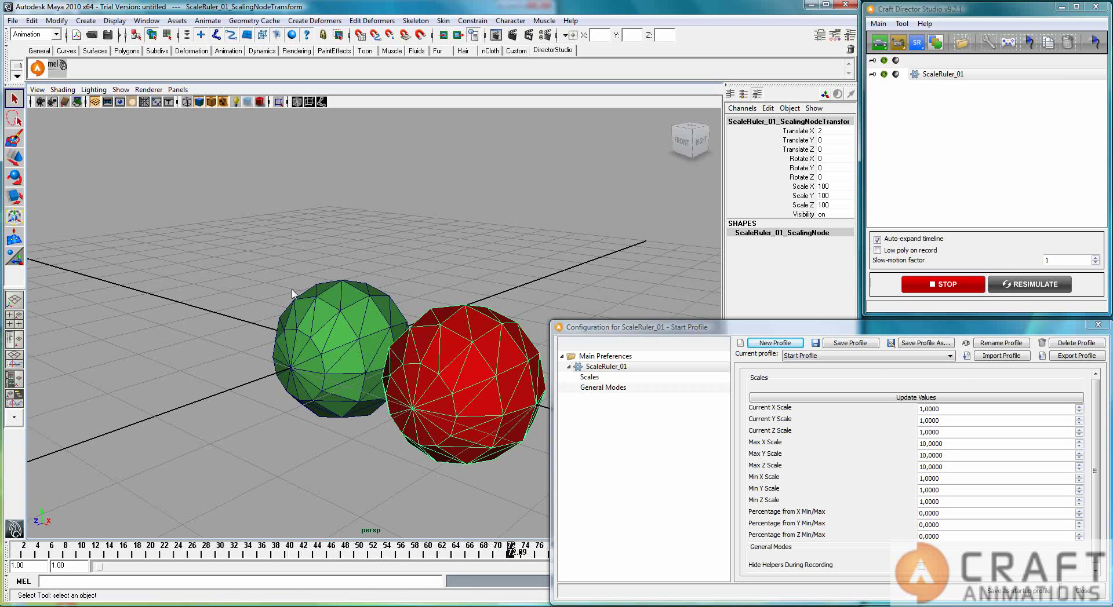
pyautogui.click(15, 198)
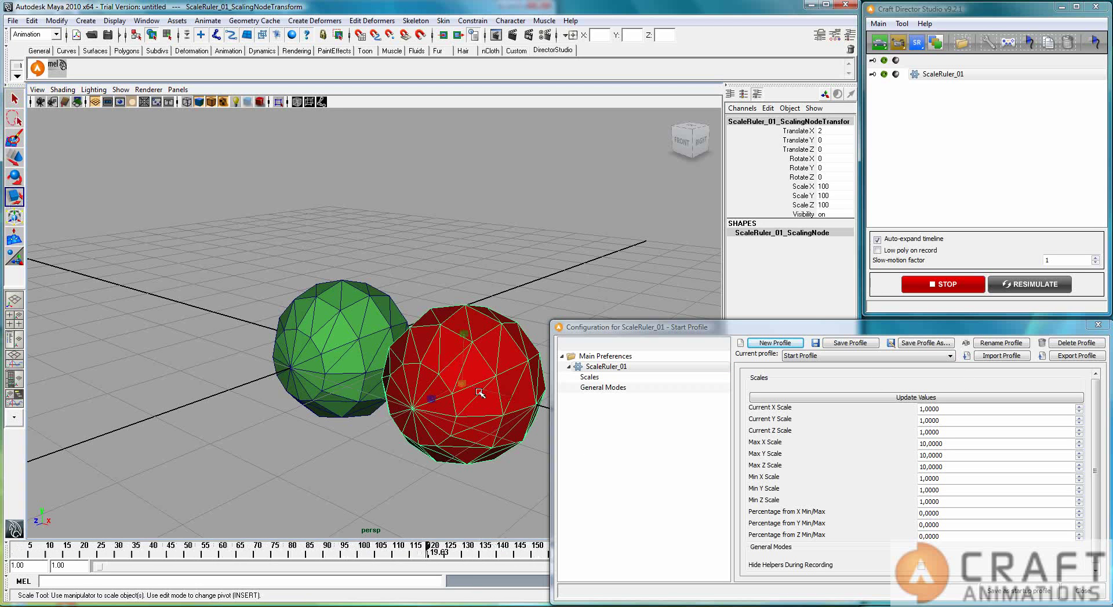
pyautogui.moveTo(464, 386); pyautogui.dragTo(538, 352)
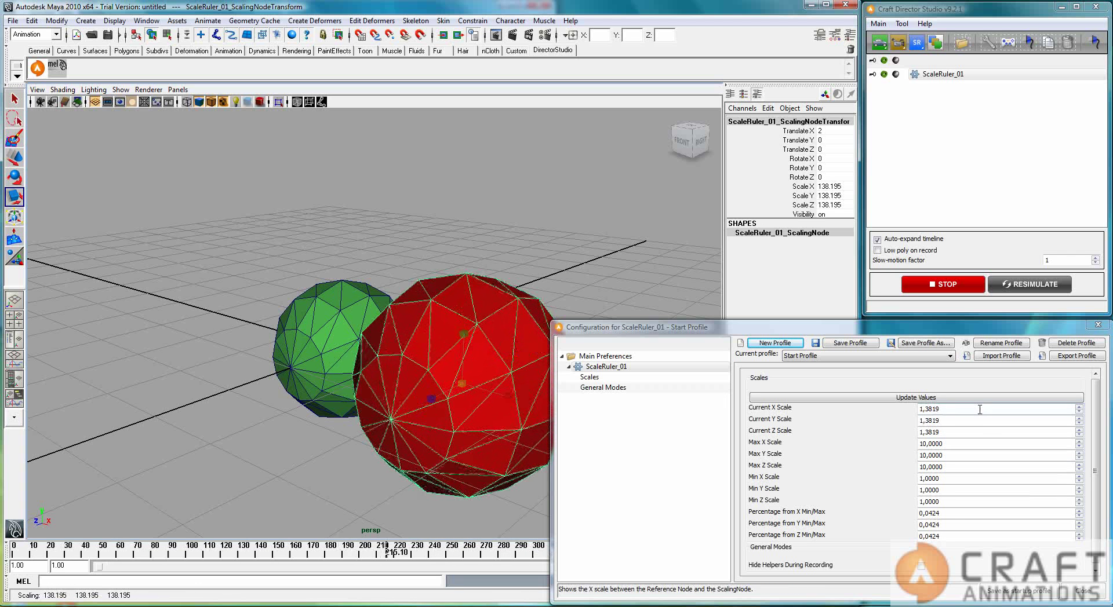
# Scale the red sphere along Z to about 205 and stop the recording
pyautogui.moveTo(435, 398)
pyautogui.mouseDown()
pyautogui.moveTo(449, 390)
pyautogui.moveTo(367, 435)
pyautogui.moveTo(446, 392)
pyautogui.mouseUp()
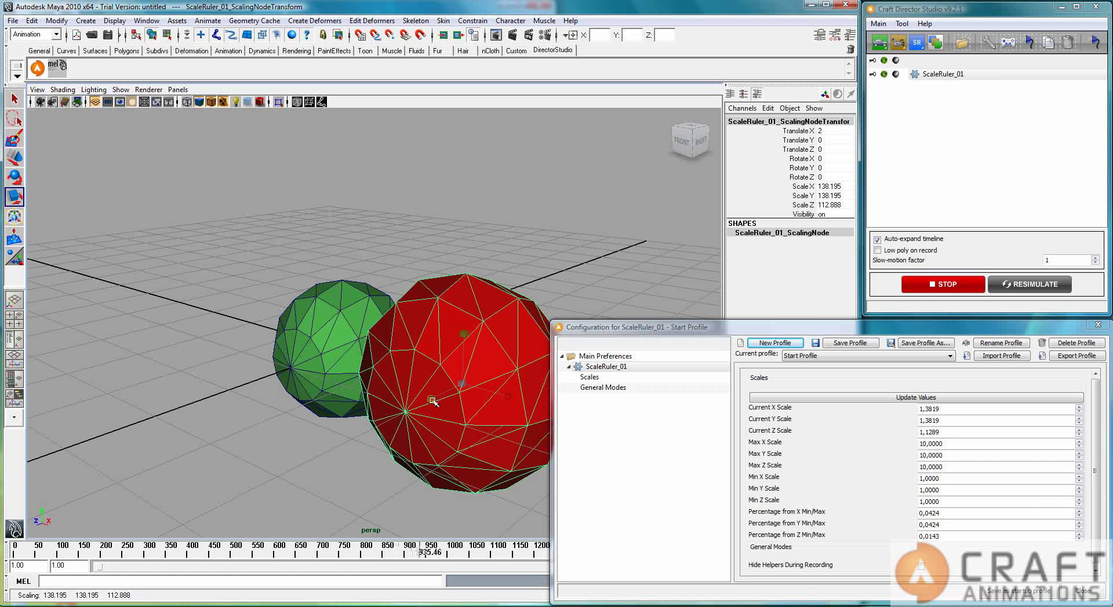
pyautogui.moveTo(431, 403); pyautogui.dragTo(365, 433)
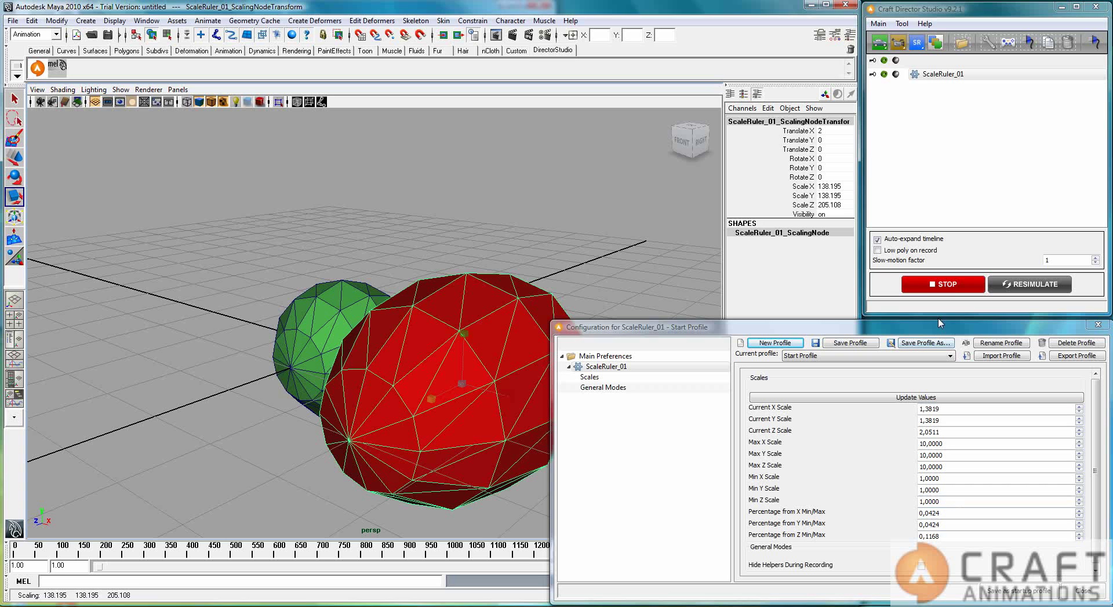
pyautogui.click(951, 291)
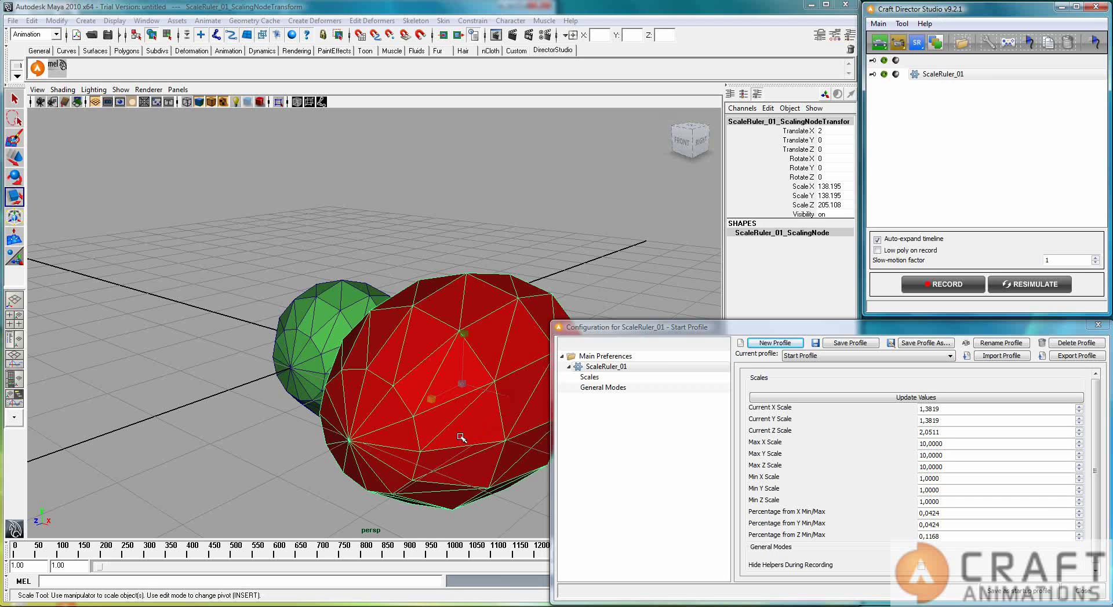
# Undo the scale changes on the red sphere and deselect it
pyautogui.click(479, 222)
pyautogui.hotkey('ctrl', 'z')
pyautogui.hotkey('ctrl', 'z')
pyautogui.hotkey('ctrl', 'z')
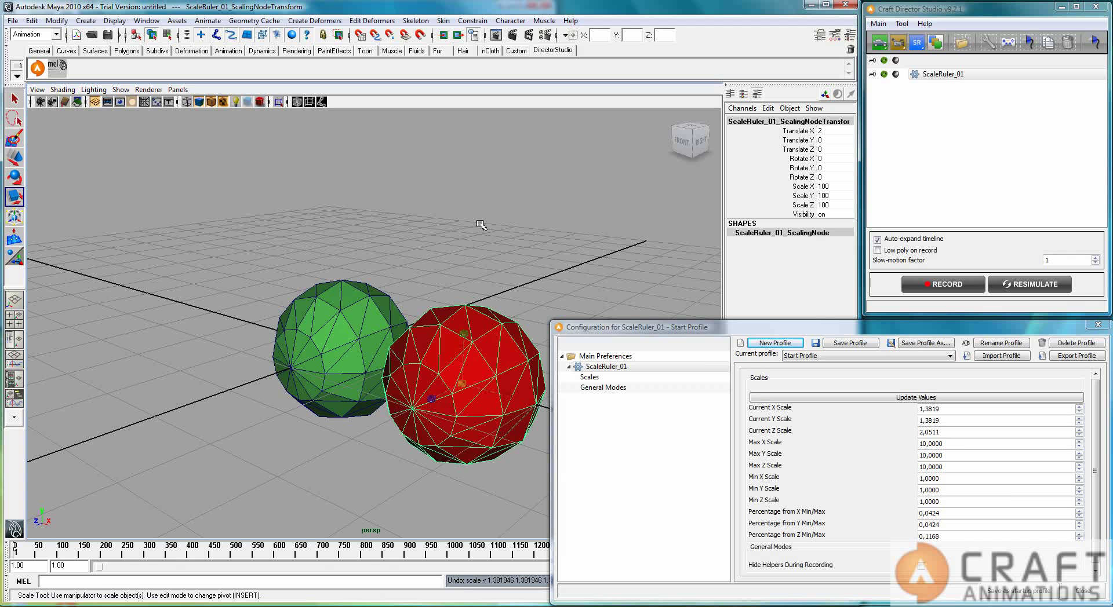
pyautogui.click(547, 264)
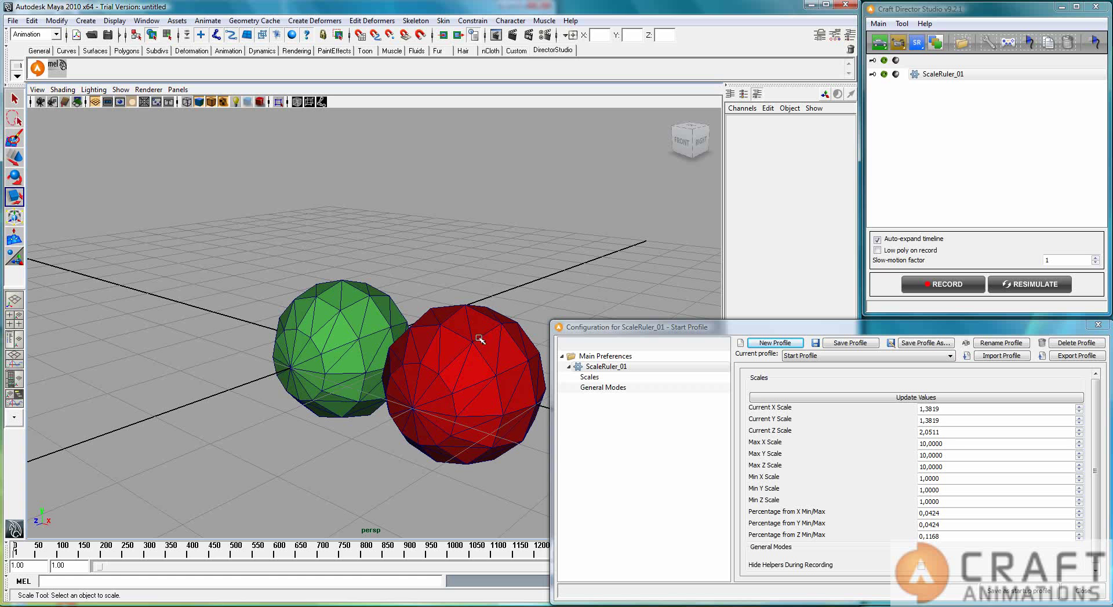
pyautogui.keyDown('alt'); pyautogui.moveTo(467, 295); pyautogui.dragTo(415, 307); pyautogui.keyUp('alt')
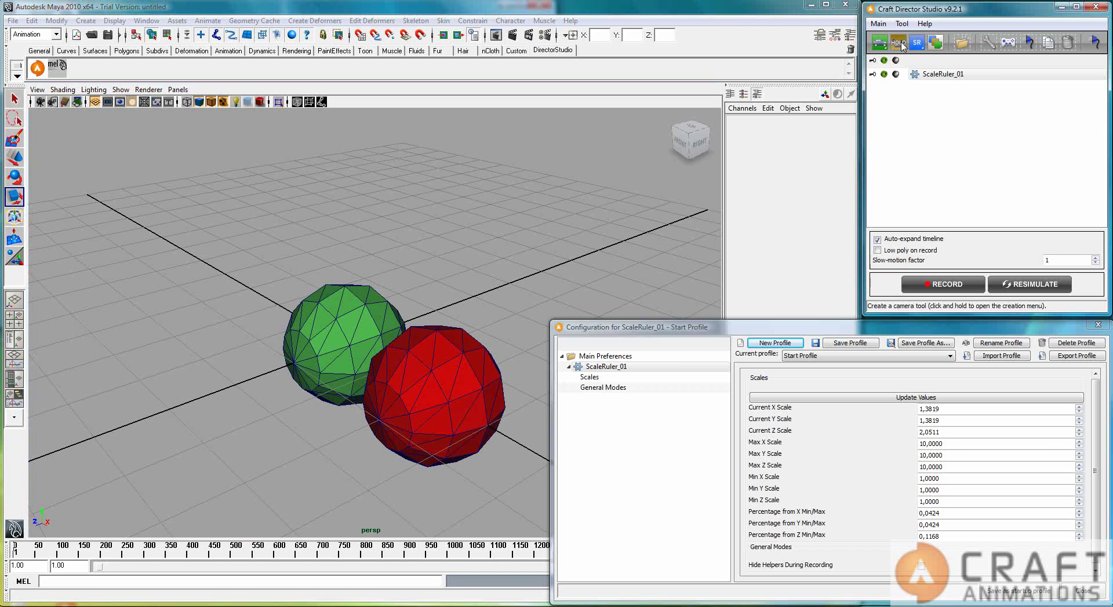
pyautogui.click(900, 44)
pyautogui.click(916, 44)
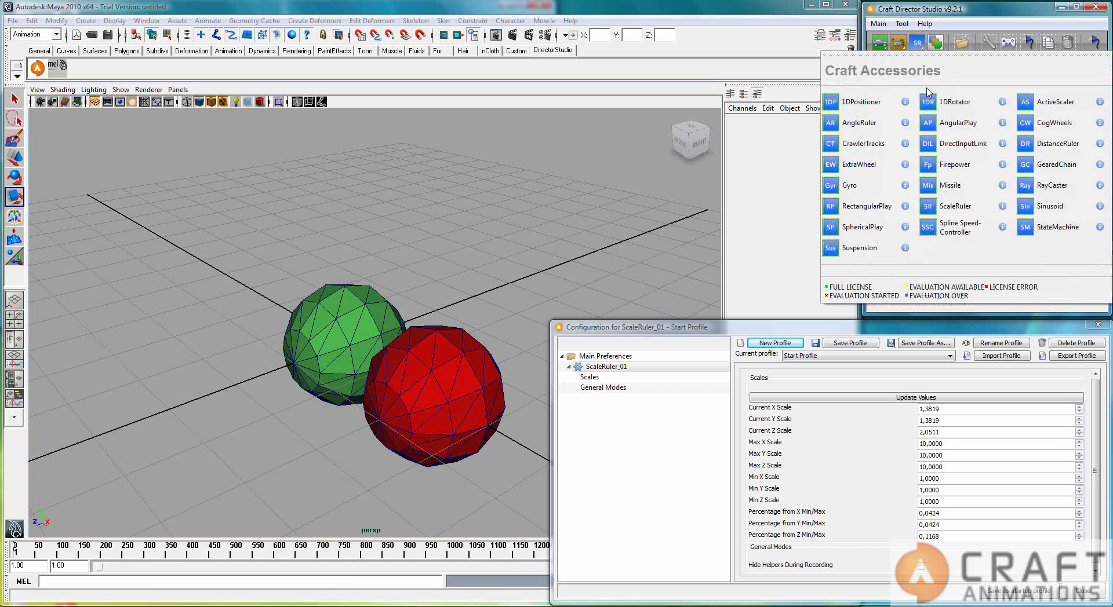
pyautogui.click(851, 104)
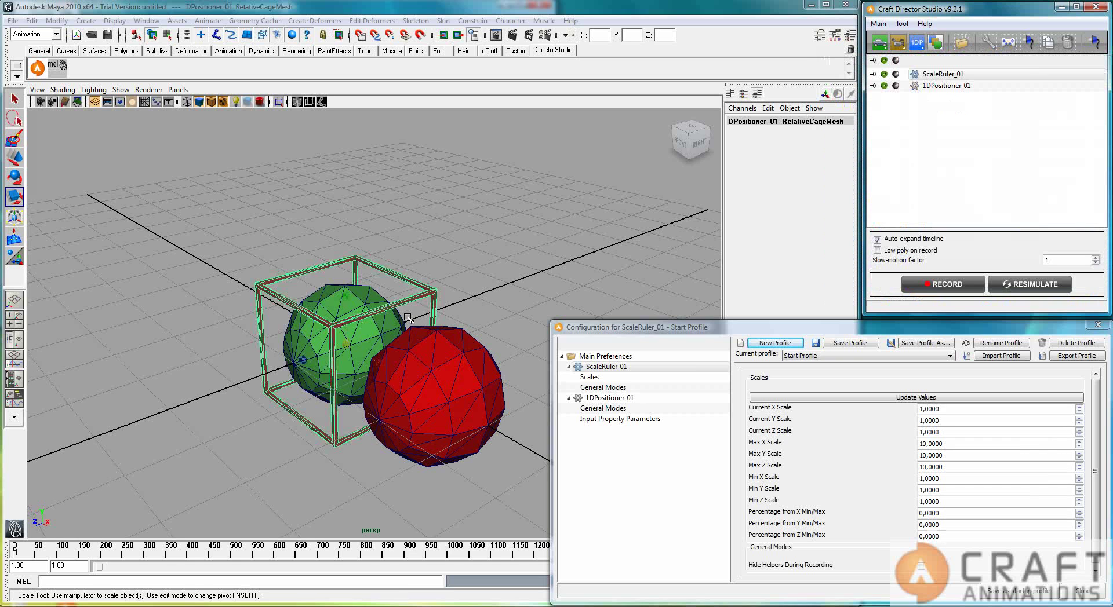
pyautogui.click(481, 294)
pyautogui.press('Delete')
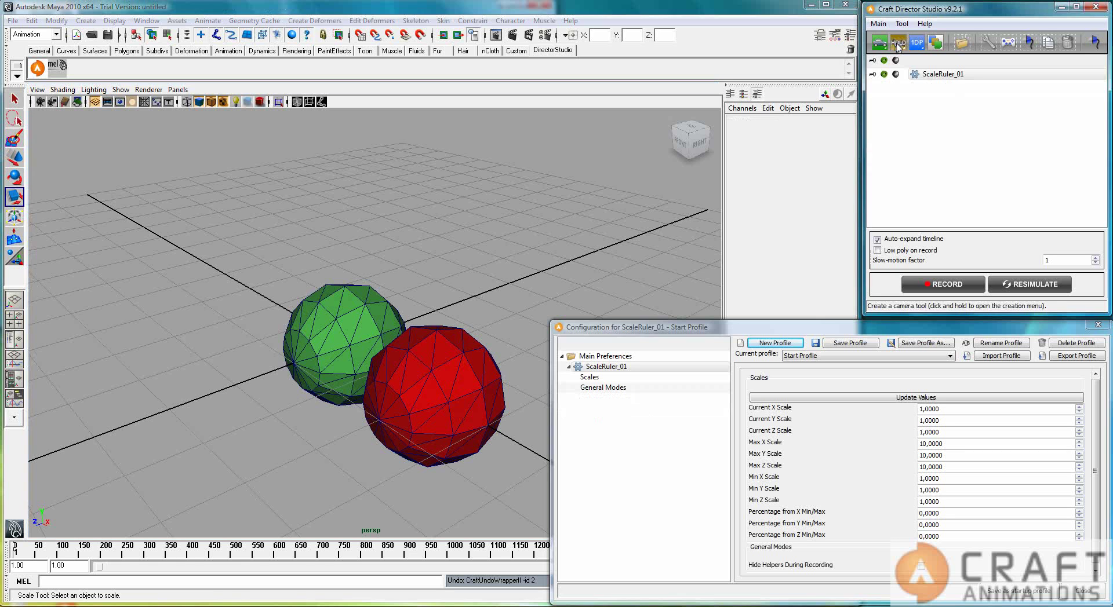
# Add an ActiveScaler accessory and move its cage by about -3.9 along X, away from the green sphere
pyautogui.moveTo(917, 44)
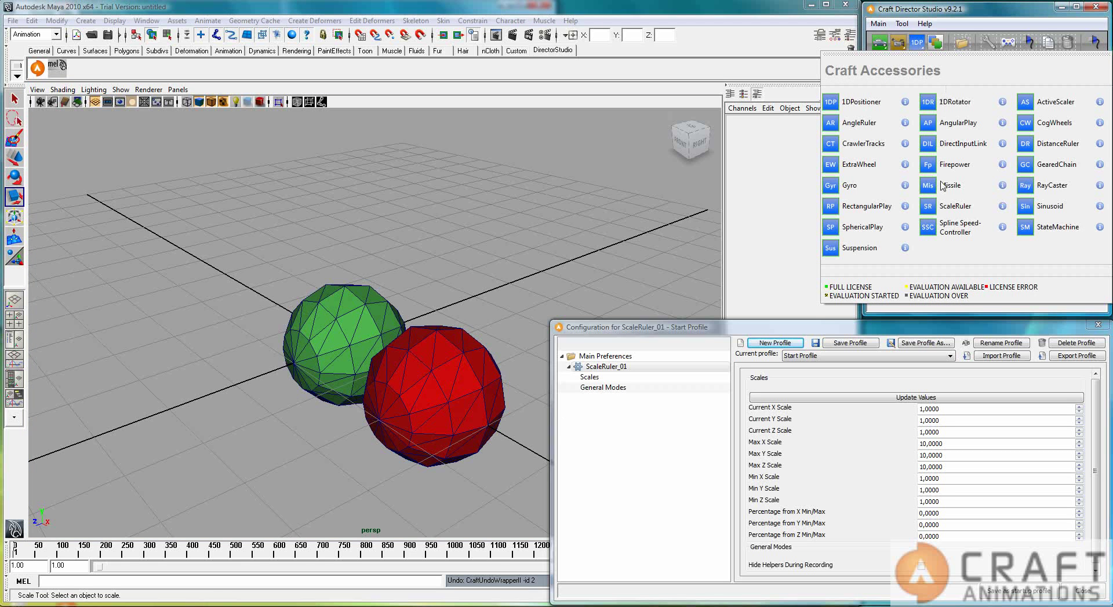
pyautogui.click(1044, 103)
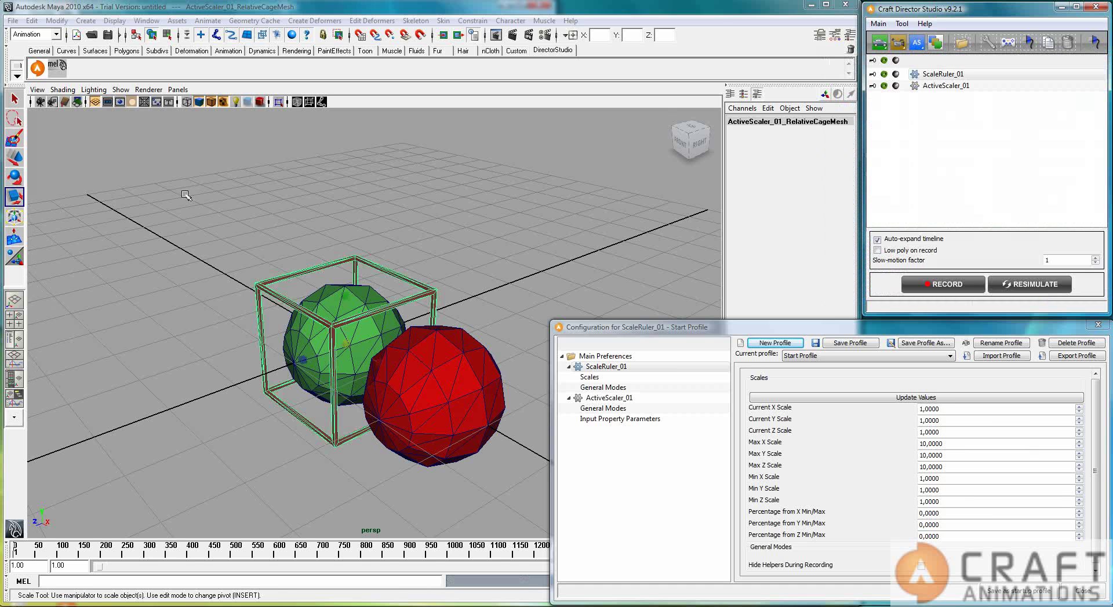
pyautogui.click(369, 320)
pyautogui.press('w')
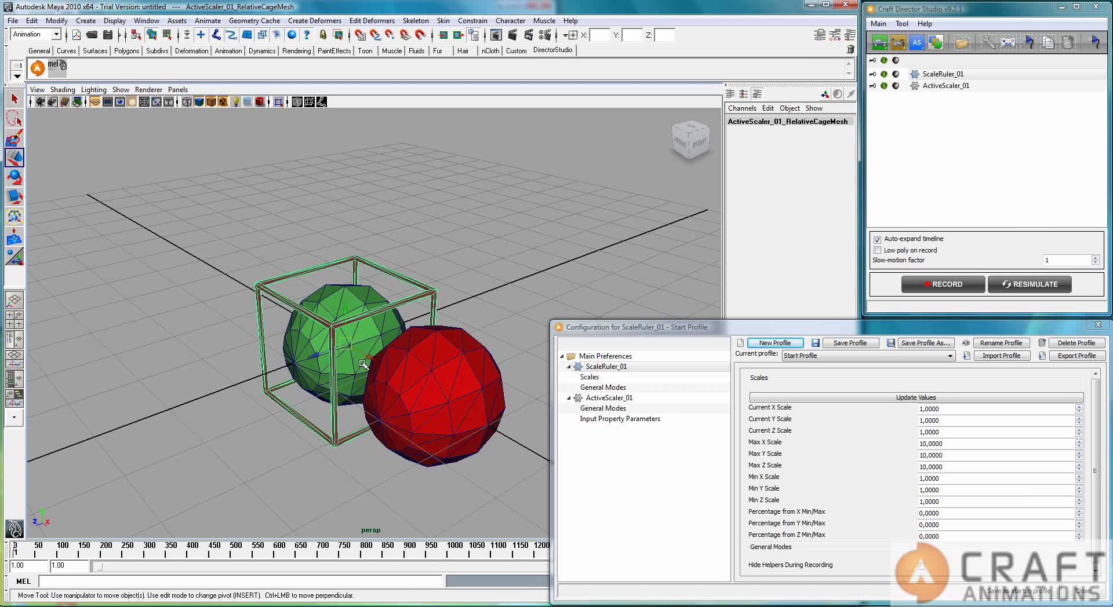
pyautogui.moveTo(369, 354); pyautogui.dragTo(221, 316)
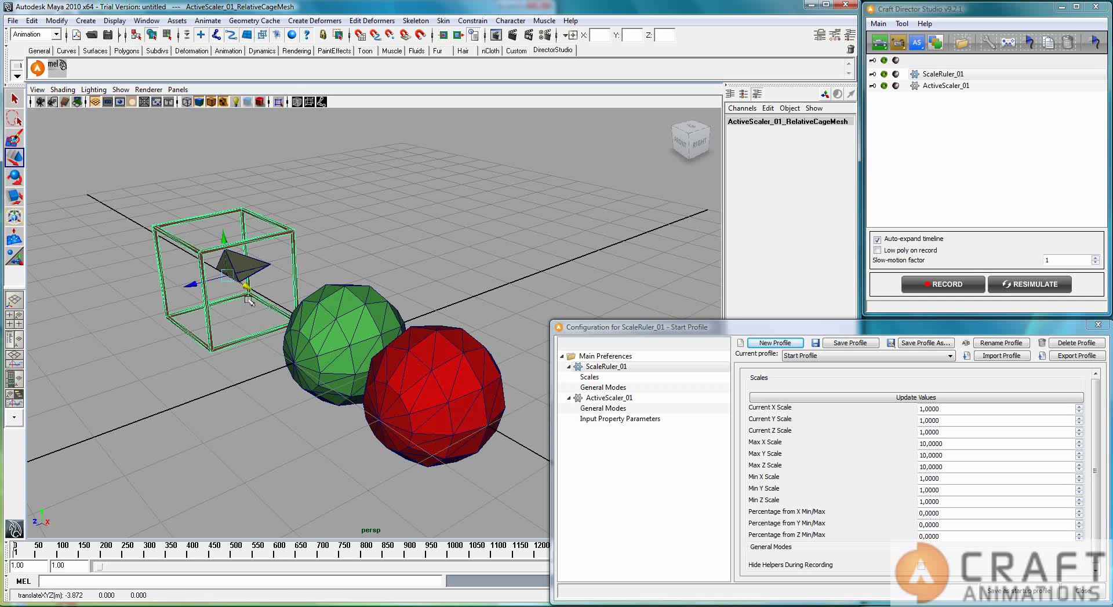
# Assign the gamepad's Y Axis to the Forw/Backw Scale input of ActiveScaler_01
pyautogui.click(357, 226)
pyautogui.click(250, 270)
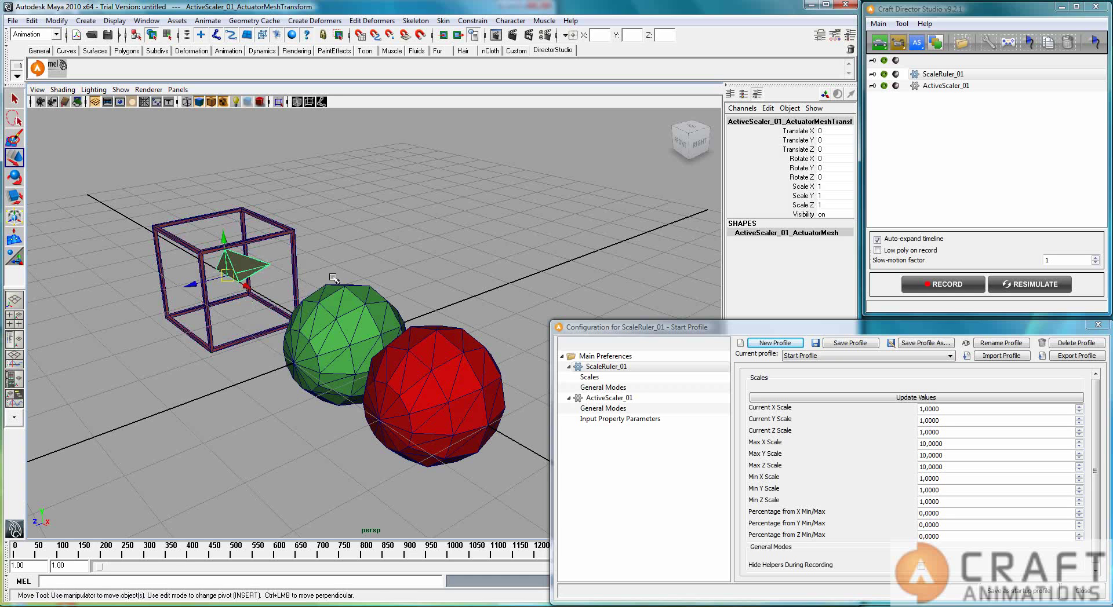
pyautogui.click(959, 87)
pyautogui.click(1010, 47)
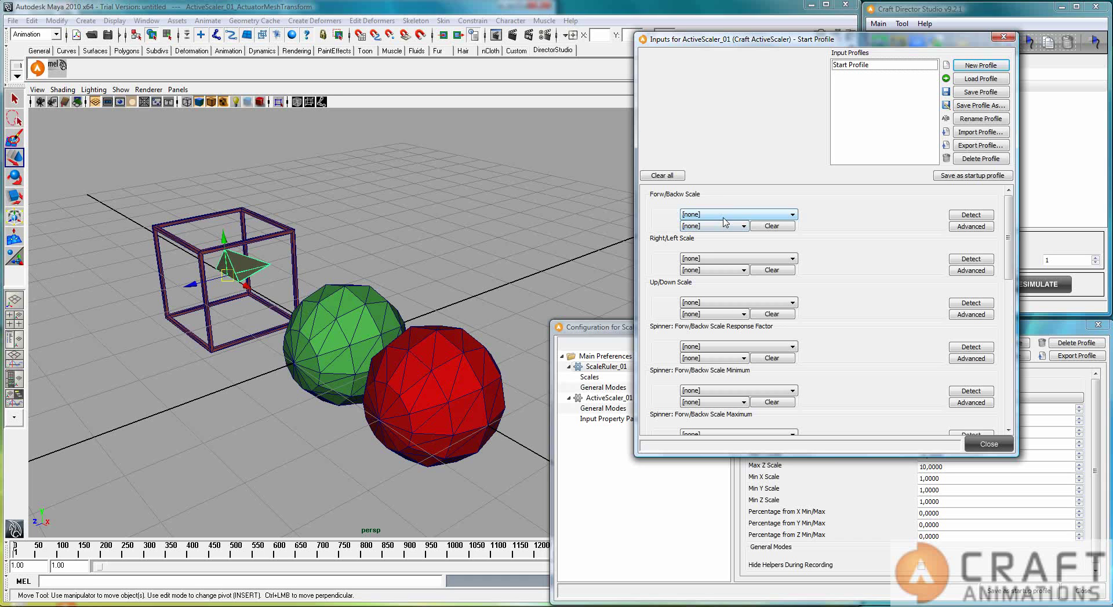
pyautogui.click(965, 218)
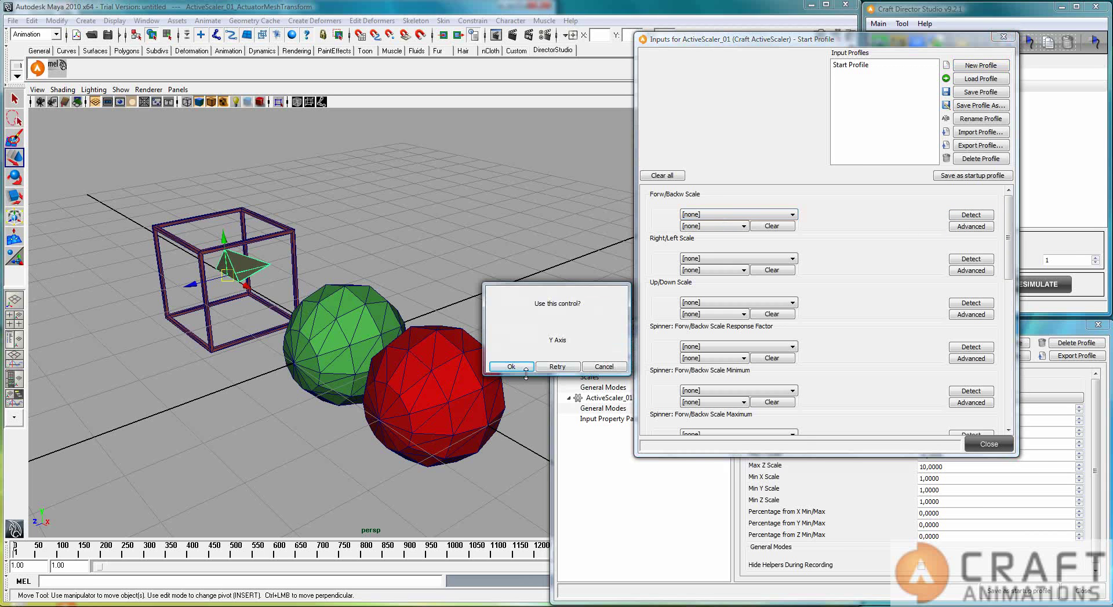
pyautogui.click(511, 367)
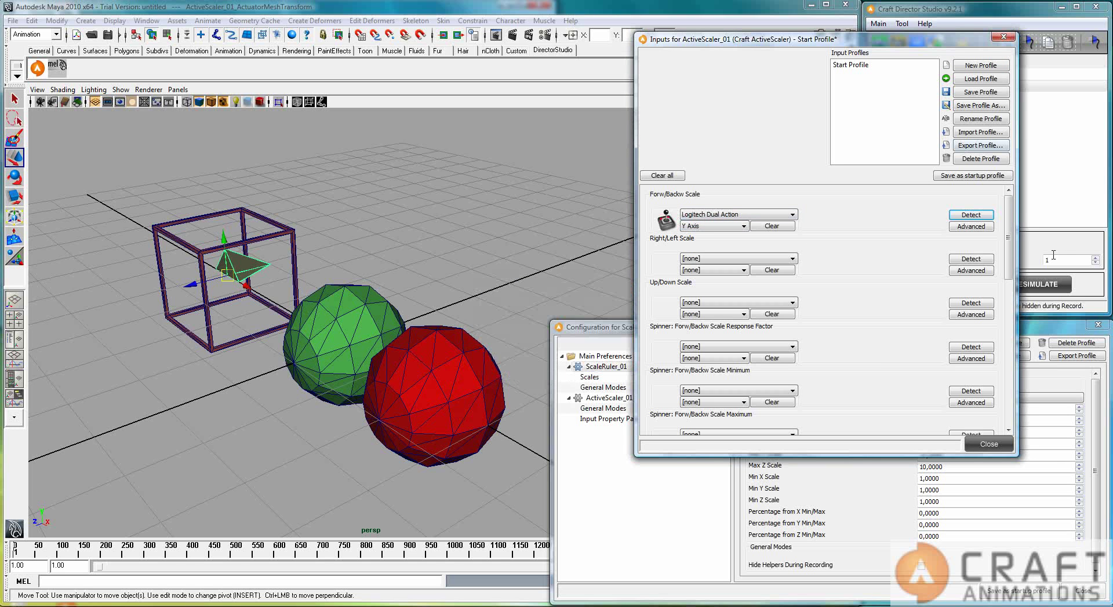
# Record a short take to test the ActiveScaler's actuator with the gamepad input, and stop the recording
pyautogui.moveTo(922, 46); pyautogui.dragTo(845, 37)
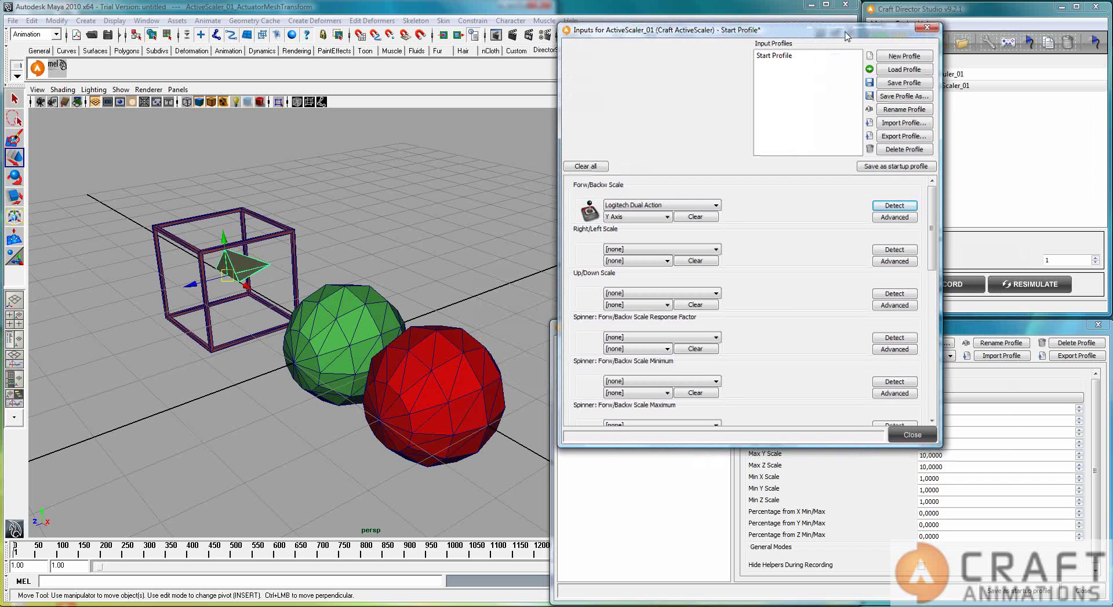
pyautogui.click(979, 285)
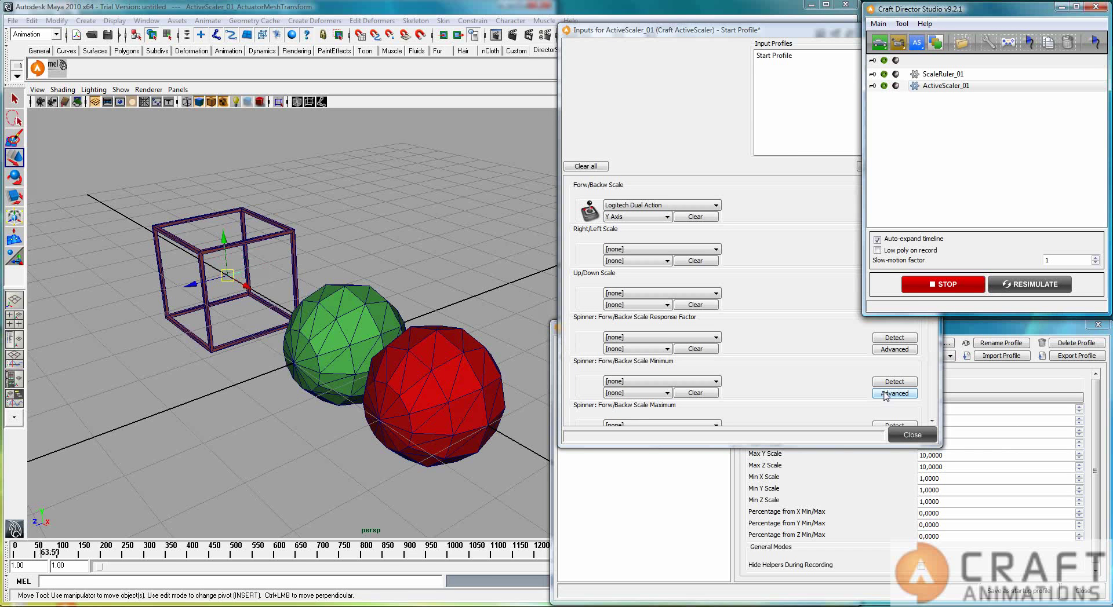
pyautogui.press('Escape')
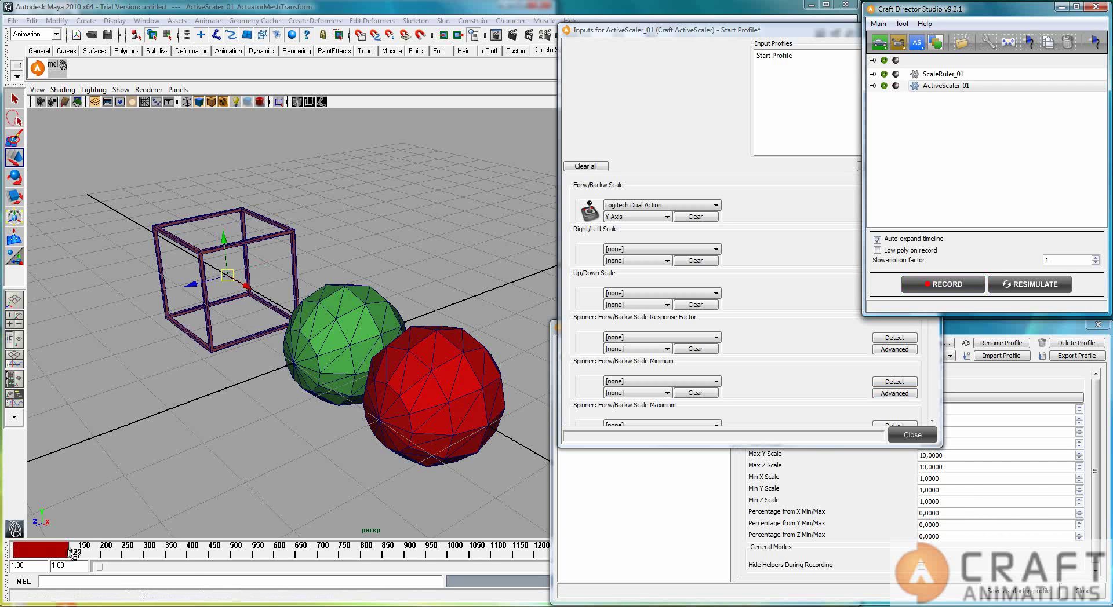
# Display the configuration parameters of ActiveScaler_01
pyautogui.click(777, 245)
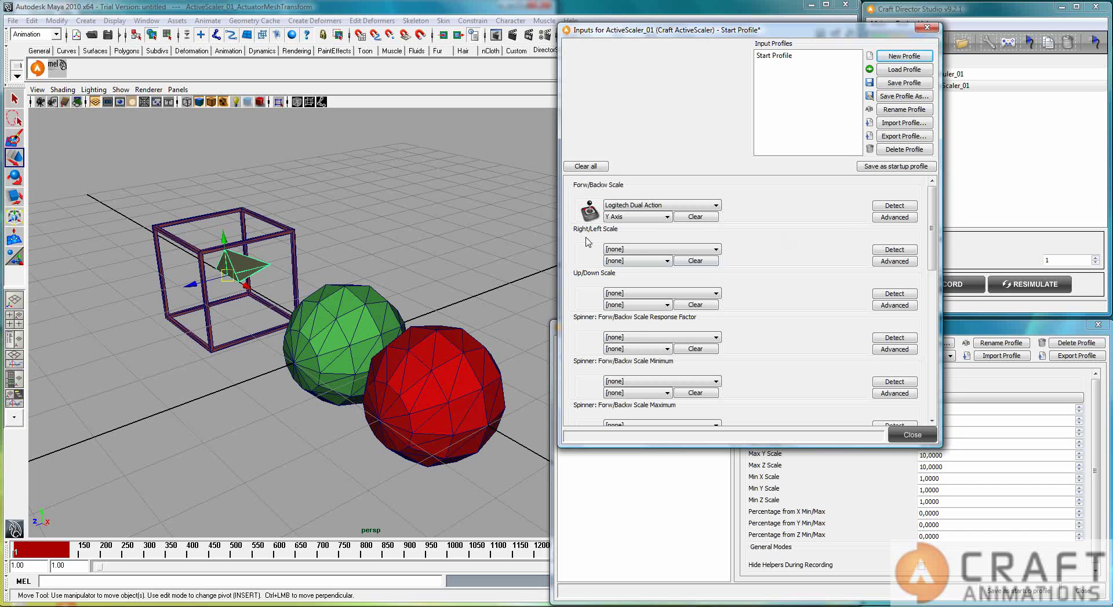
pyautogui.click(861, 504)
pyautogui.click(974, 86)
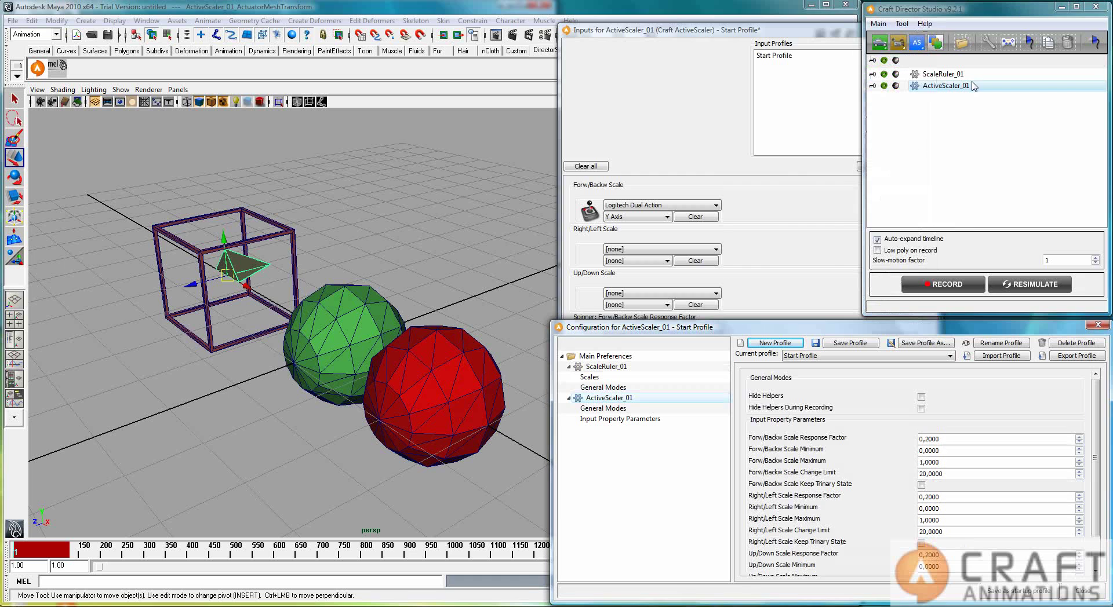
# Set the Right/Left Scale Minimum of ActiveScaler_01 to 1 and its Right/Left Scale Maximum to 2
pyautogui.doubleClick(949, 508)
pyautogui.write('1')
pyautogui.doubleClick(948, 520)
pyautogui.write('2')
# Set the Up/Down Scale Minimum of ActiveScaler_01 to 1 and its Up/Down Scale Maximum to 2
pyautogui.doubleClick(946, 567)
pyautogui.write('1')
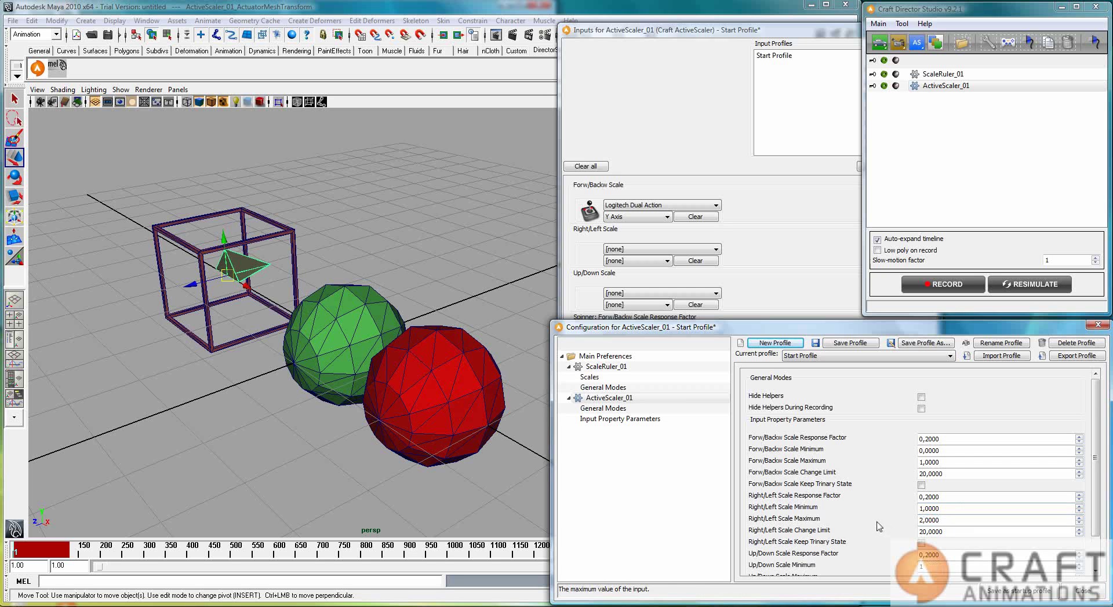
pyautogui.scroll(-2, 880, 526)
pyautogui.doubleClick(948, 541)
pyautogui.write('2')
# Set the Forw/Backw Scale Minimum of ActiveScaler_01 to 1 and the Maximum to 2, and deselect the object in the viewport
pyautogui.doubleClick(937, 415)
pyautogui.write('1')
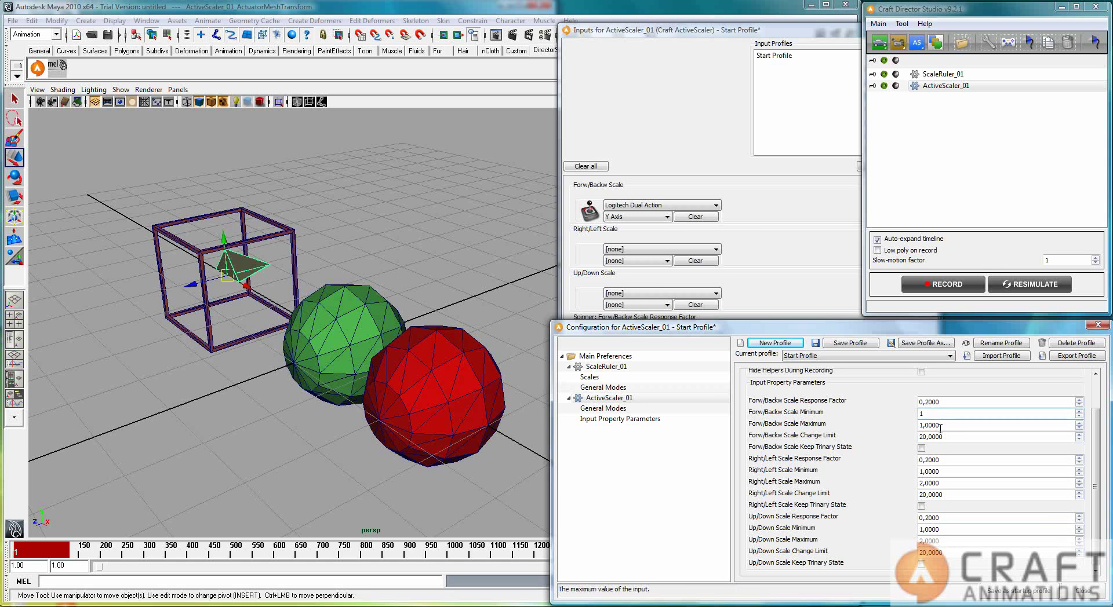
pyautogui.doubleClick(939, 427)
pyautogui.write('2')
pyautogui.press('Return')
pyautogui.click(350, 213)
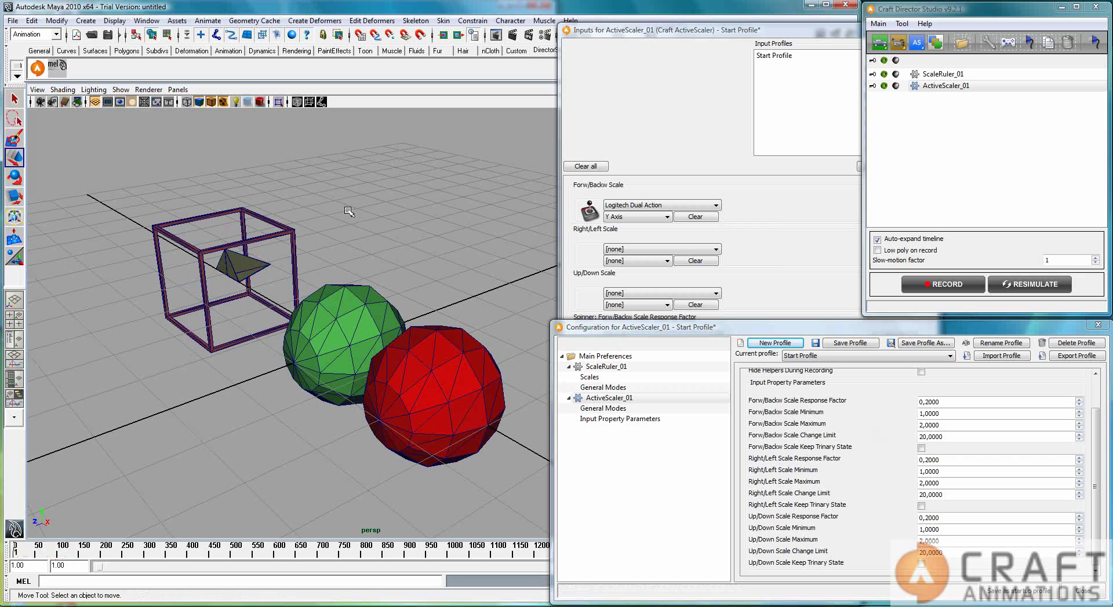
# Assign ScaleRuler_01's X, Y and Z Scale Values to ActiveScaler_01's Forw/Backw, Right/Left and Up/Down Scale inputs respectively
pyautogui.click(699, 183)
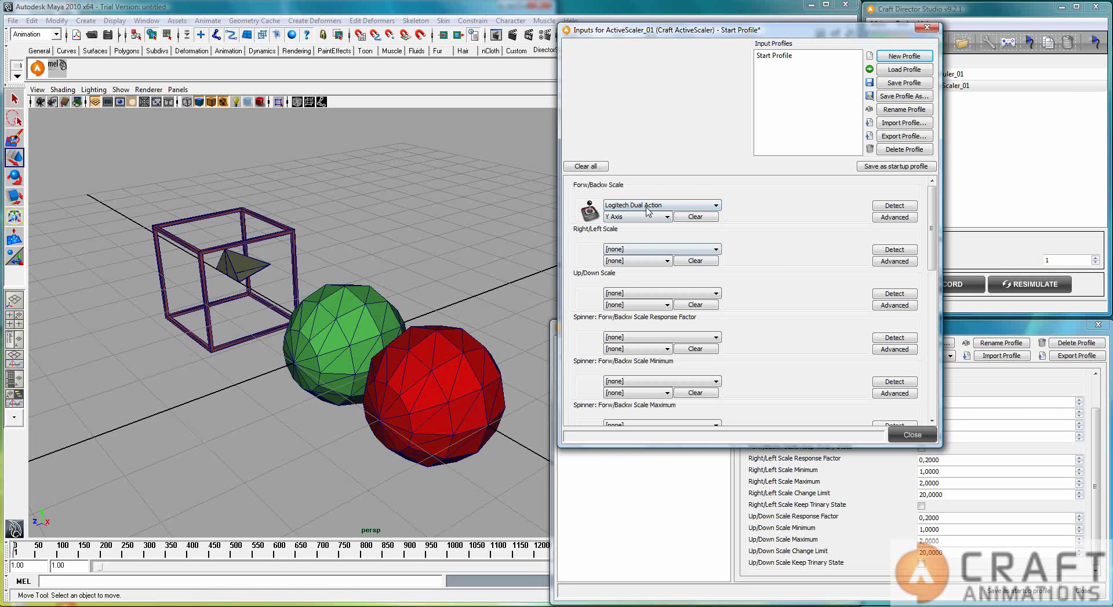
pyautogui.click(701, 207)
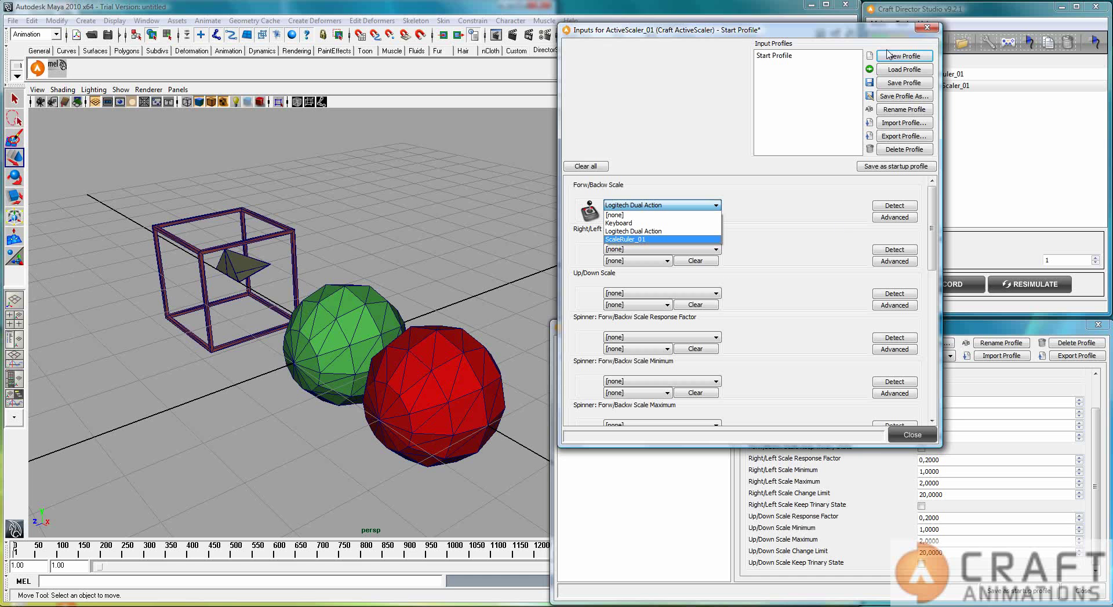
pyautogui.click(779, 30)
pyautogui.moveTo(791, 29); pyautogui.dragTo(729, 17)
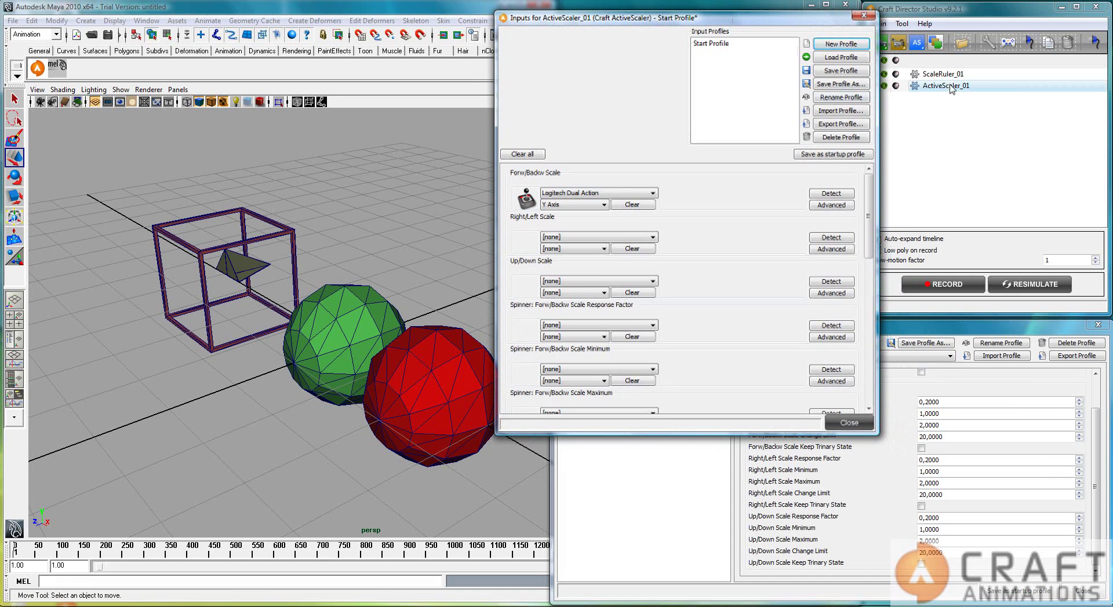
pyautogui.click(955, 81)
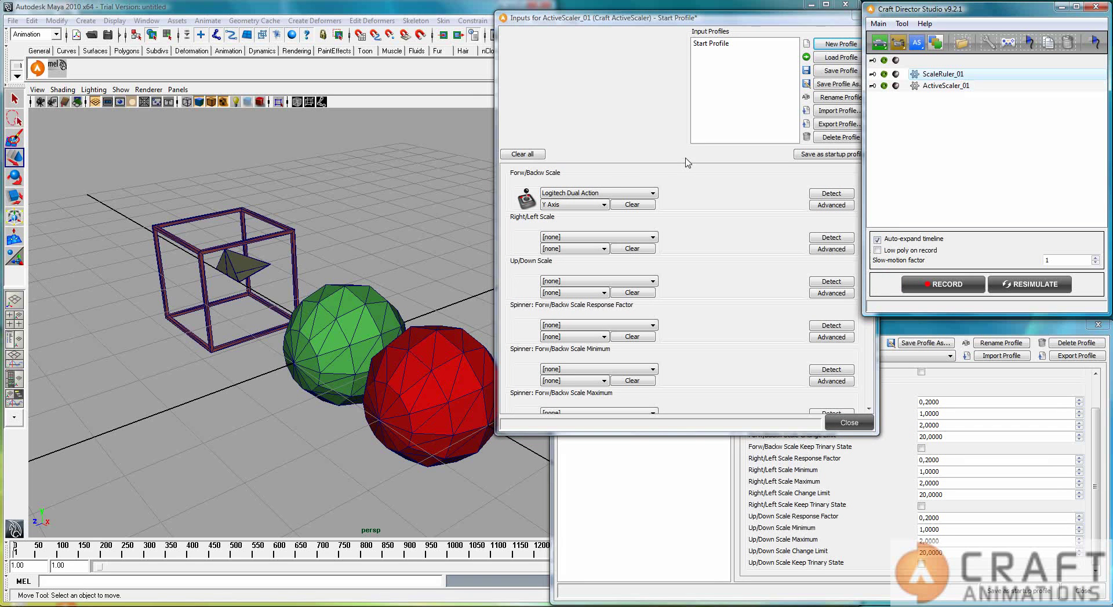
pyautogui.click(622, 196)
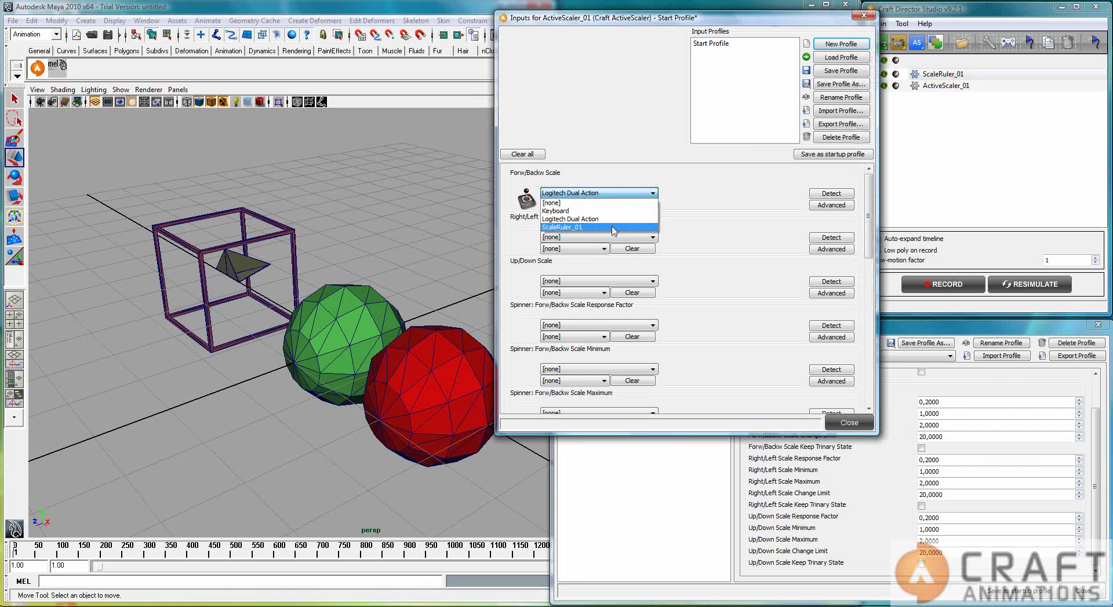
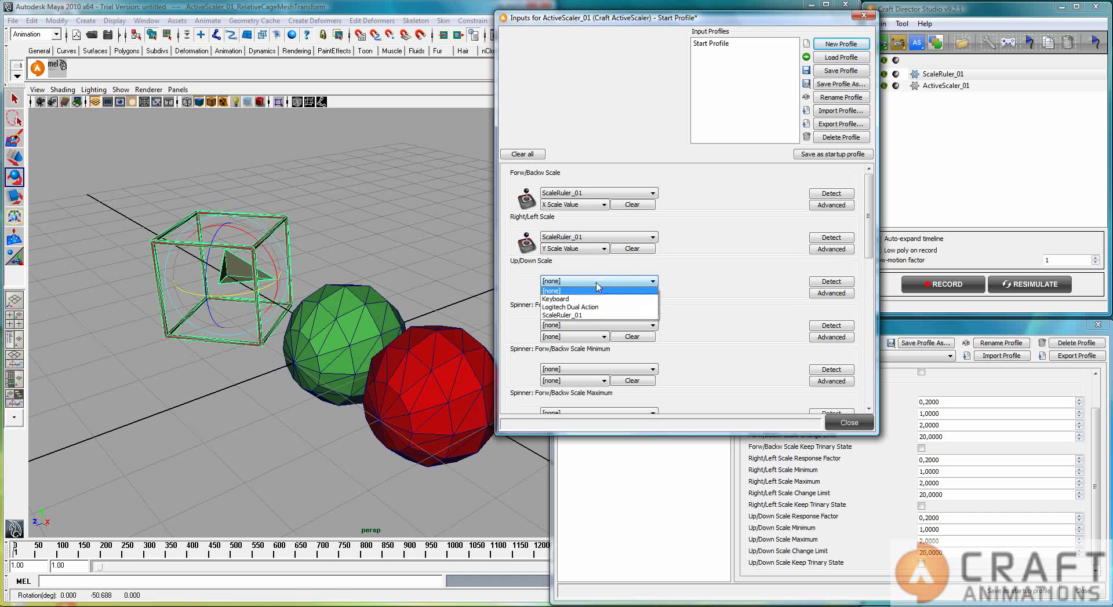
pyautogui.click(592, 316)
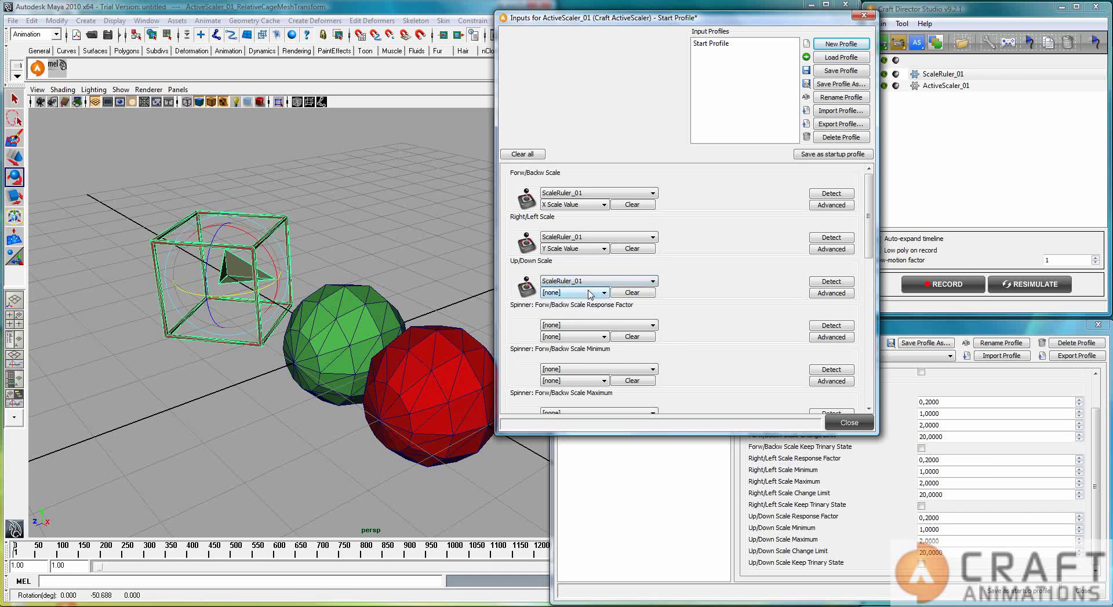
pyautogui.click(588, 293)
pyautogui.click(585, 327)
# Start recording and scale the red sphere along its Z axis to about 44
pyautogui.click(961, 290)
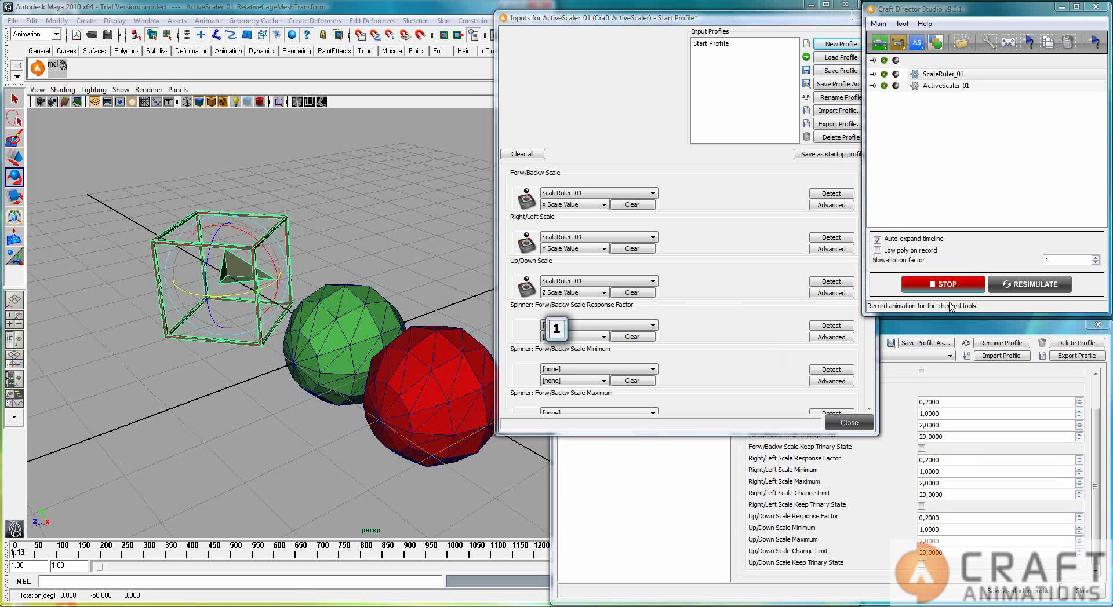
pyautogui.click(452, 411)
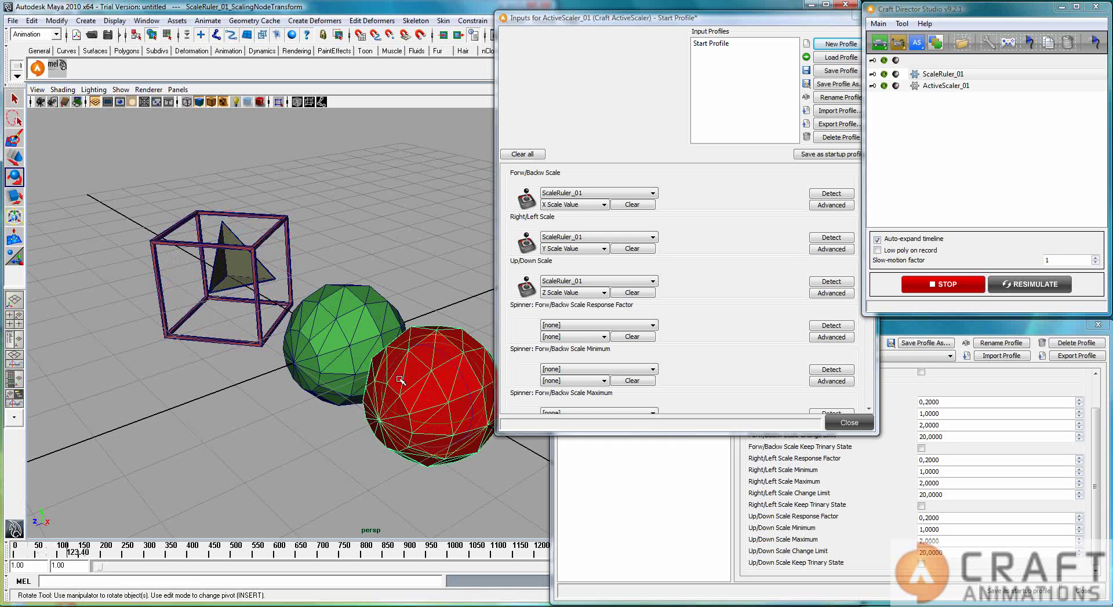
pyautogui.press('r')
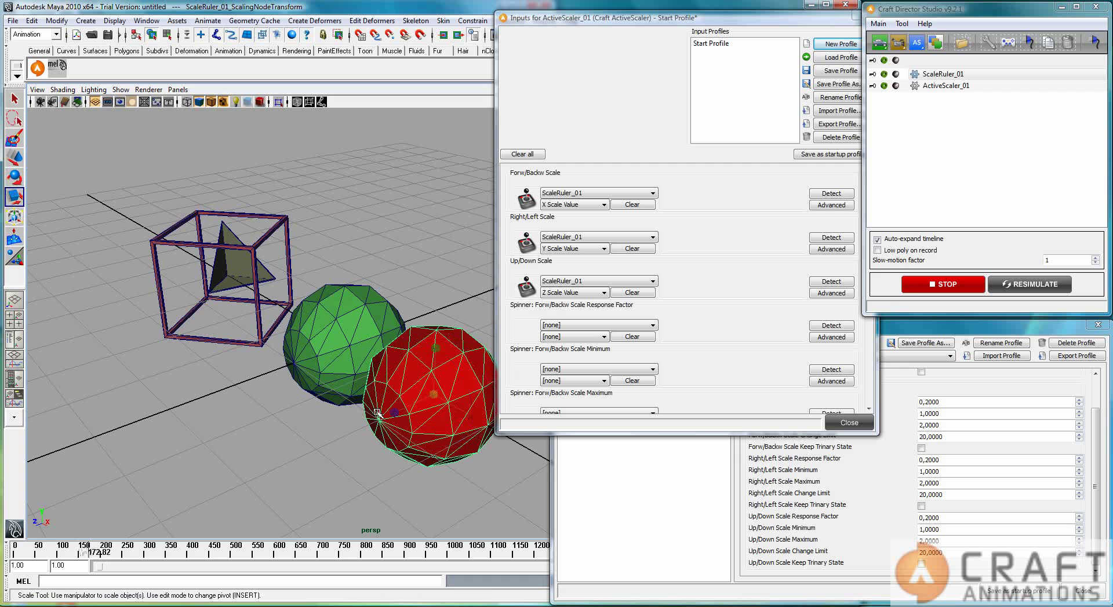
pyautogui.moveTo(393, 415)
pyautogui.mouseDown()
pyautogui.moveTo(316, 440)
pyautogui.moveTo(408, 395)
pyautogui.moveTo(398, 400)
pyautogui.mouseUp()
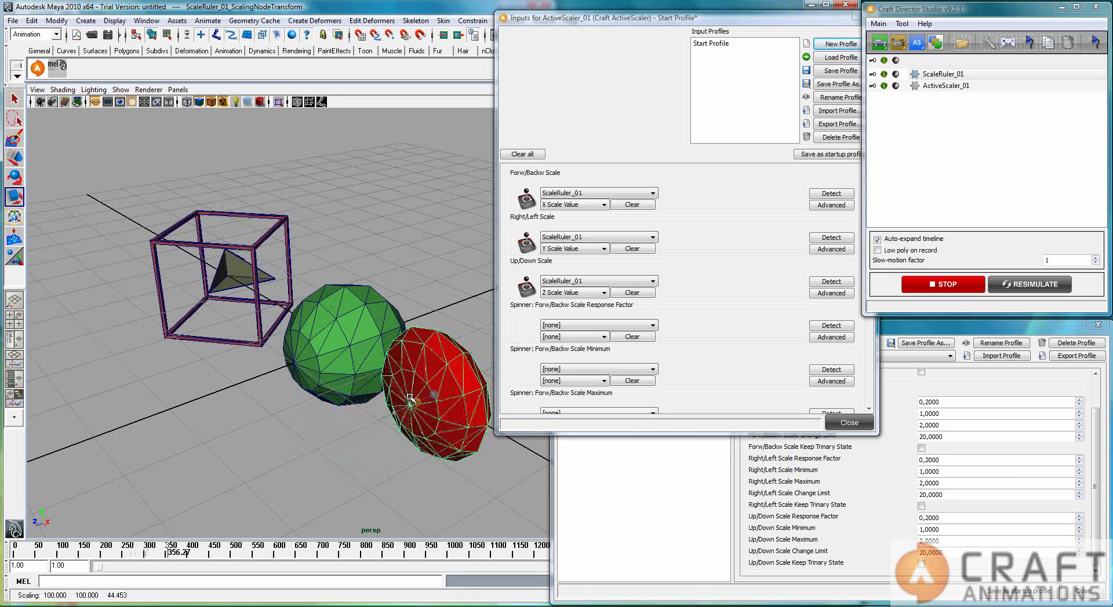
# Display ScaleRuler_01's scale configuration during the recording, stop the recording and return to the first frame
pyautogui.doubleClick(942, 86)
pyautogui.doubleClick(942, 75)
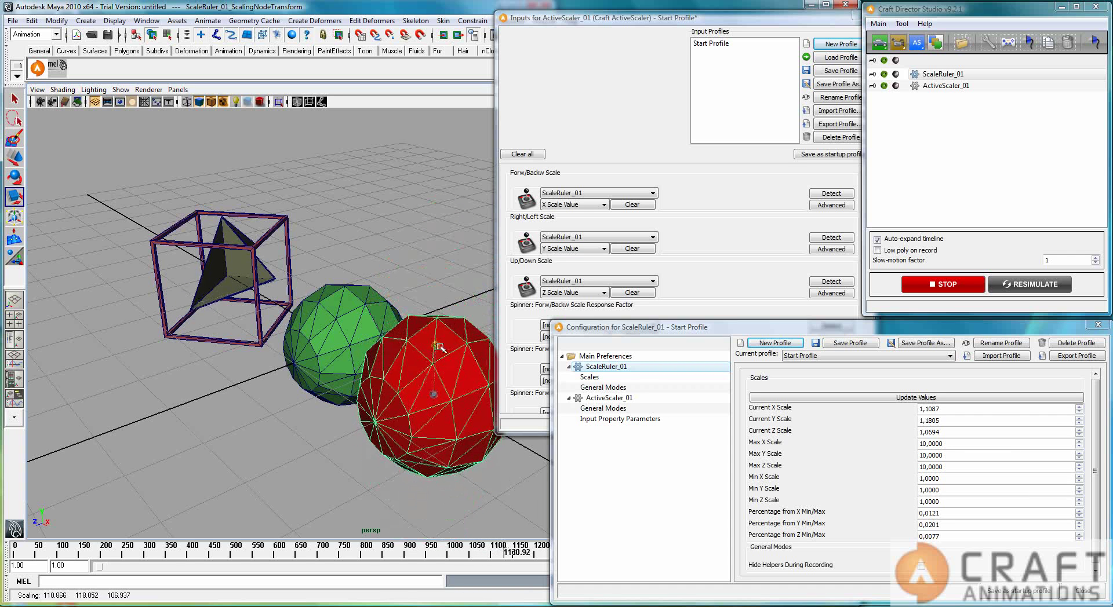
pyautogui.click(957, 290)
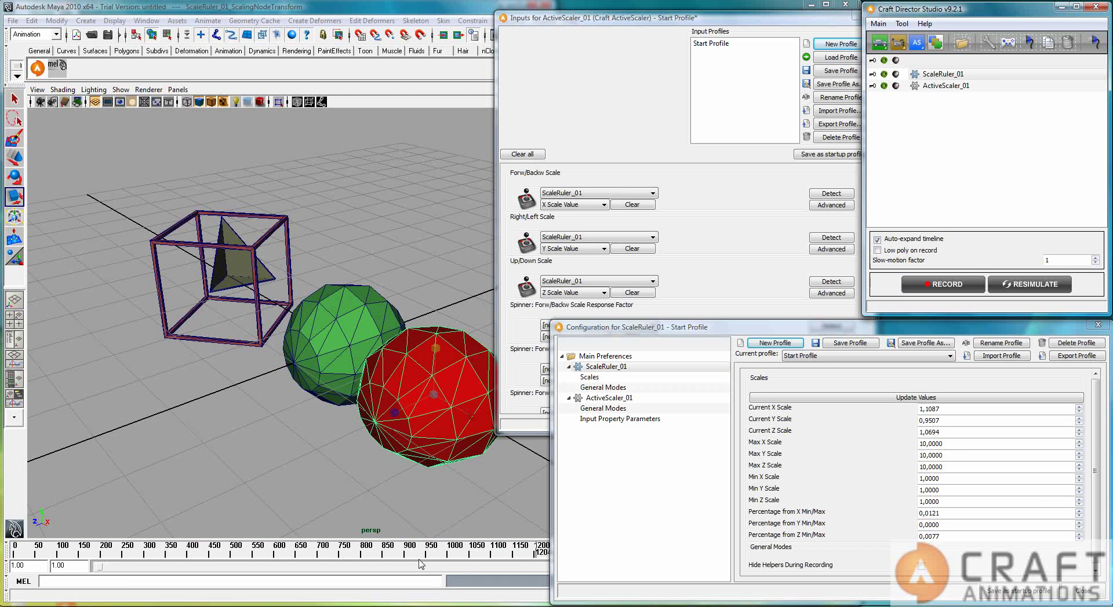
pyautogui.click(14, 551)
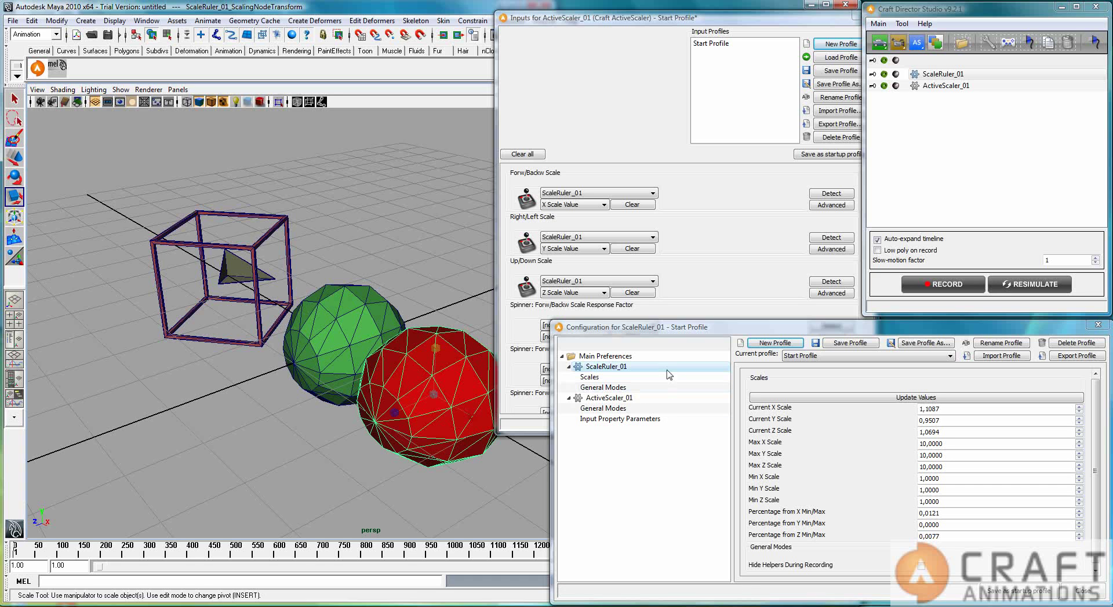
# Change ActiveScaler_01's Forw/Backw Scale input to ScaleRuler_01's Maximum X Trigger Value, after trying the Minimum X Trigger Value
pyautogui.click(590, 206)
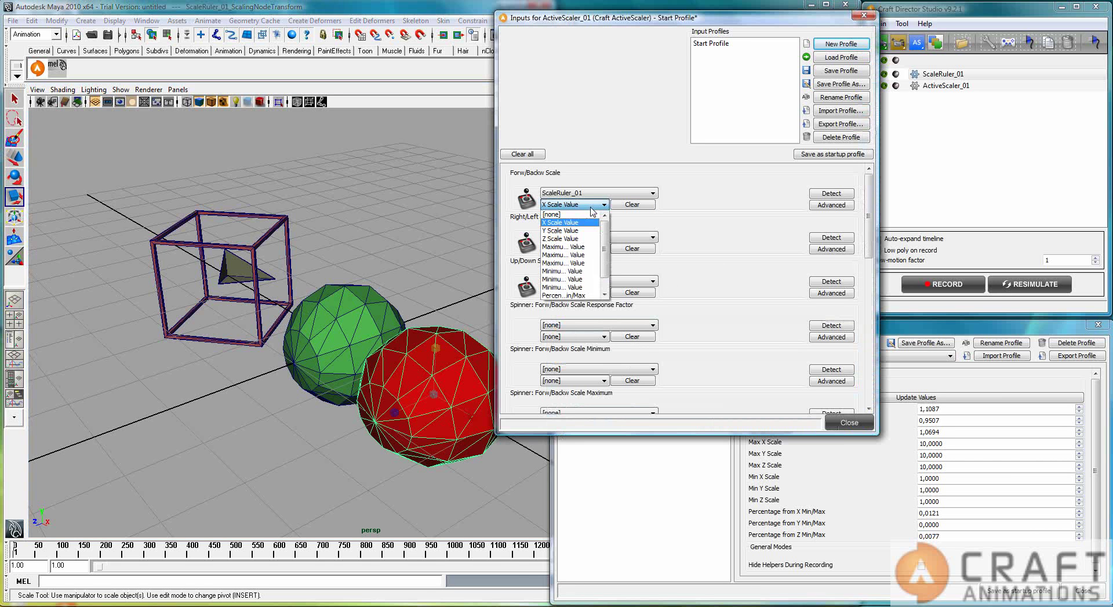
pyautogui.click(576, 272)
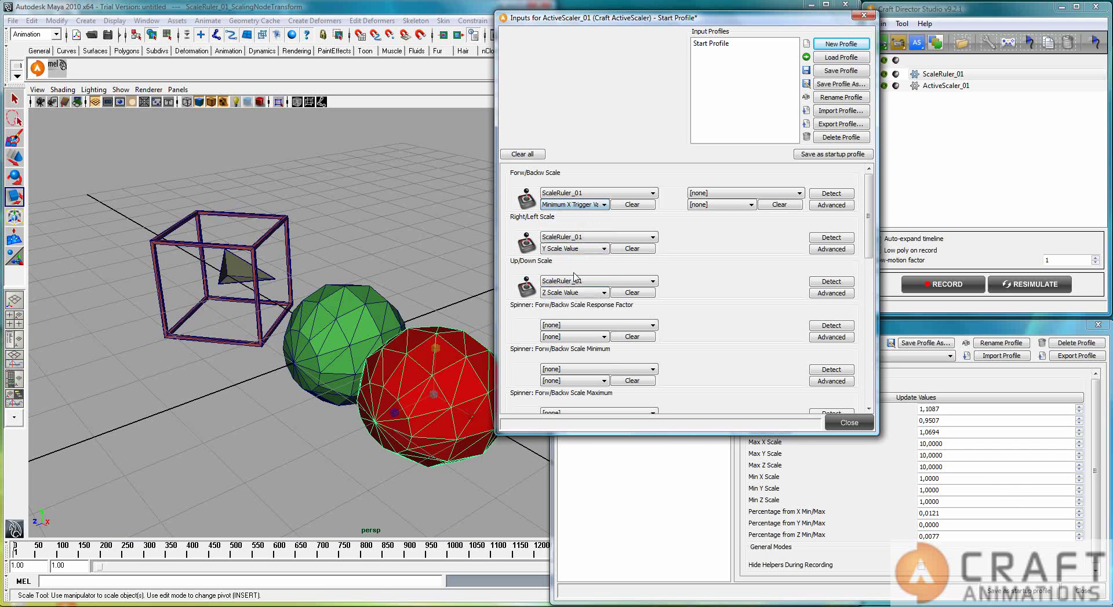
pyautogui.click(596, 206)
pyautogui.click(590, 206)
pyautogui.click(599, 207)
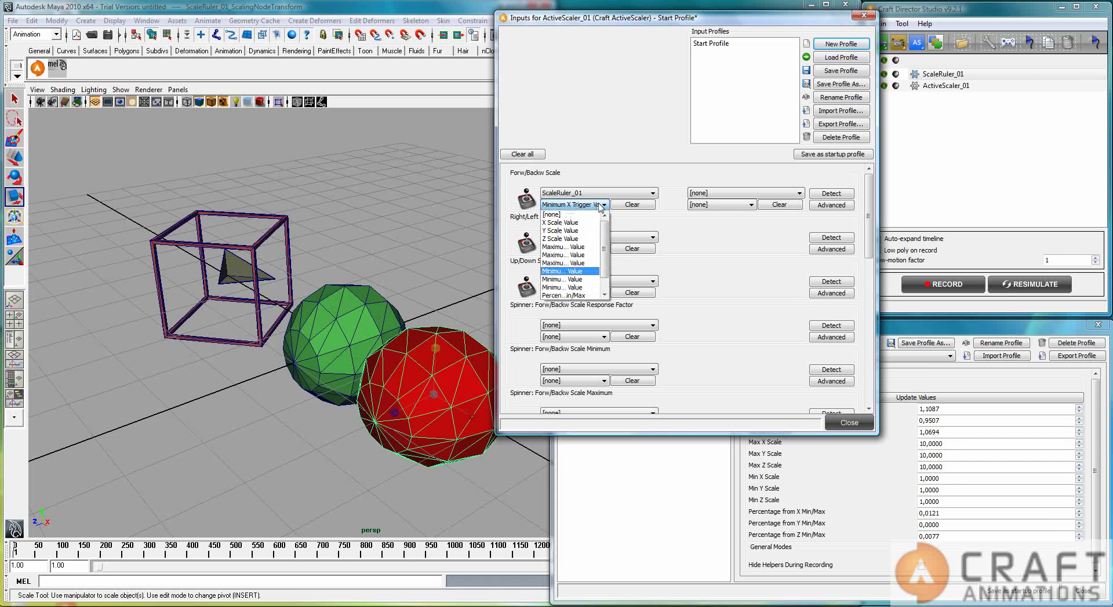
pyautogui.click(585, 247)
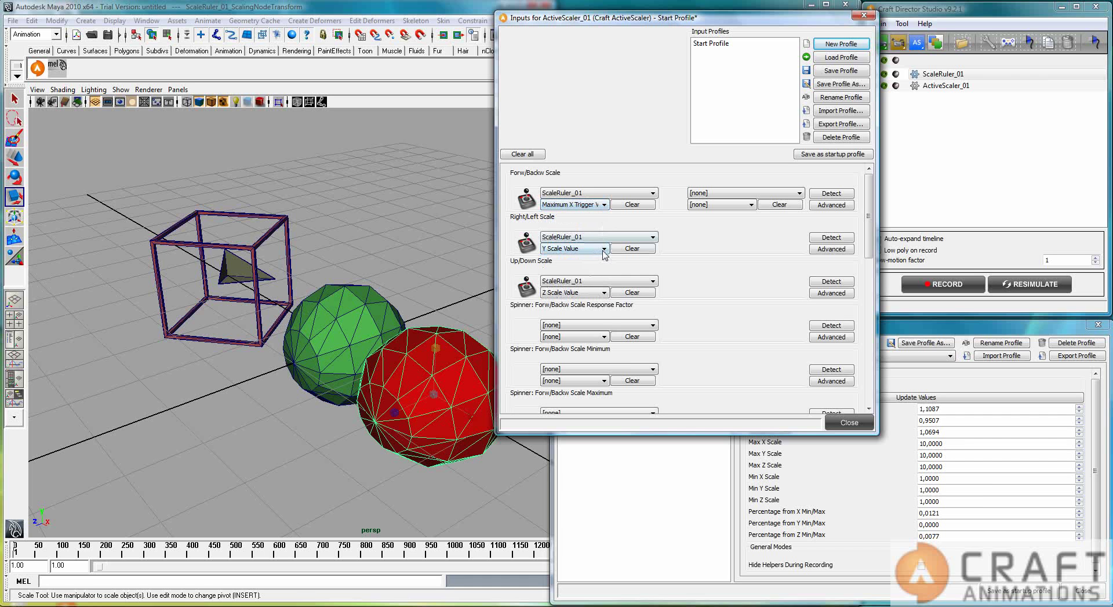
# Assign the Maximum Y Trigger Value to Right/Left Scale and the Maximum Z Trigger Value to Up/Down Scale, and close the inputs window
pyautogui.click(603, 248)
pyautogui.click(588, 301)
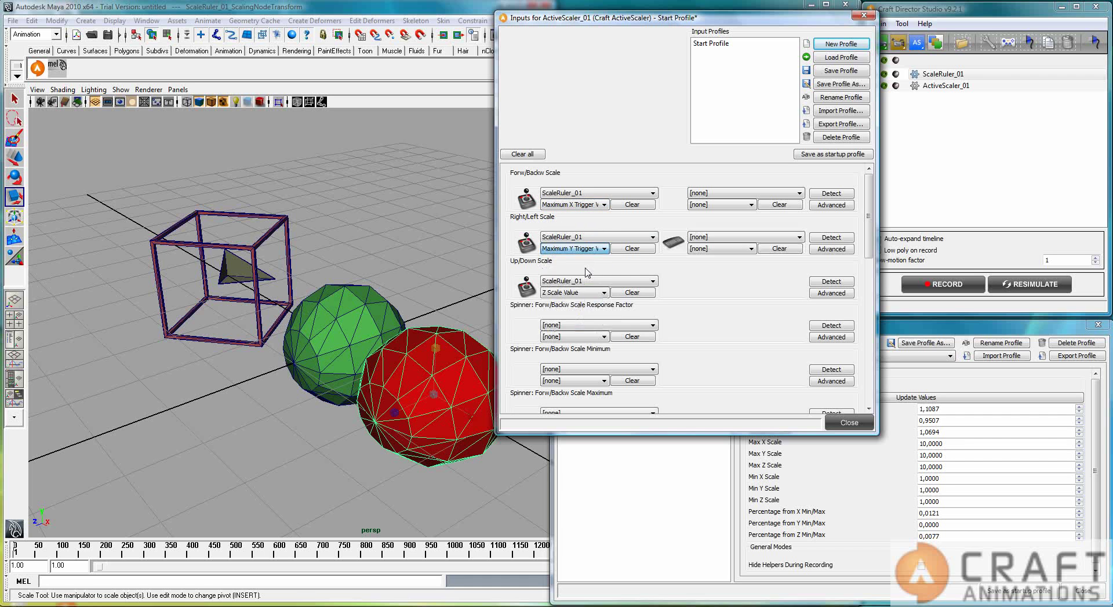
pyautogui.click(587, 295)
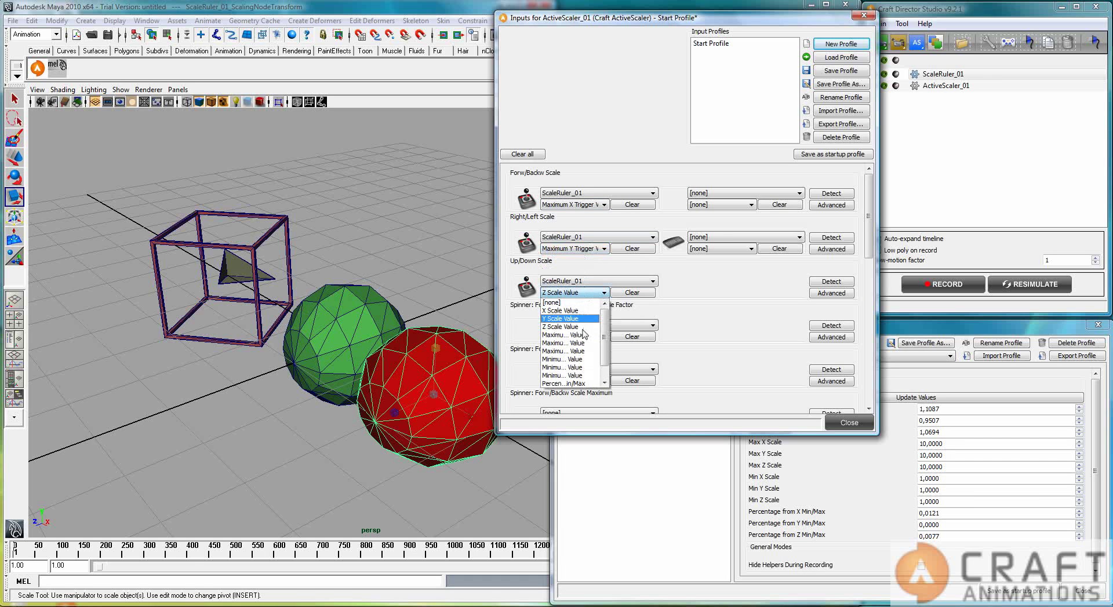
pyautogui.click(579, 352)
pyautogui.click(857, 428)
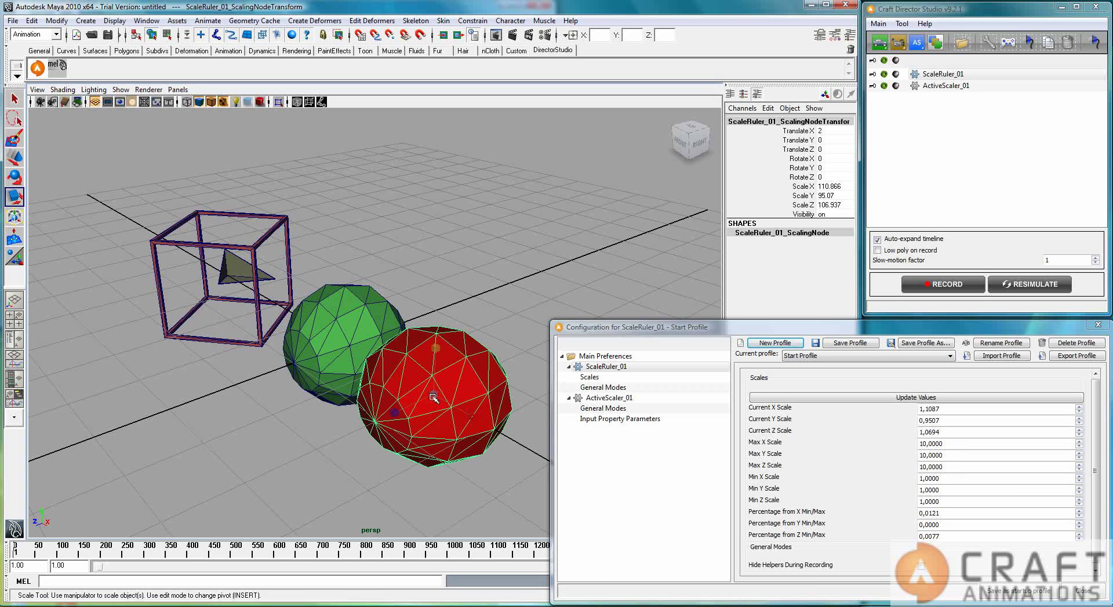
# Enlarge the red sphere to scales of about 133 in X, 1127 in Y and 128 in Z, and start recording
pyautogui.moveTo(434, 397); pyautogui.dragTo(441, 150)
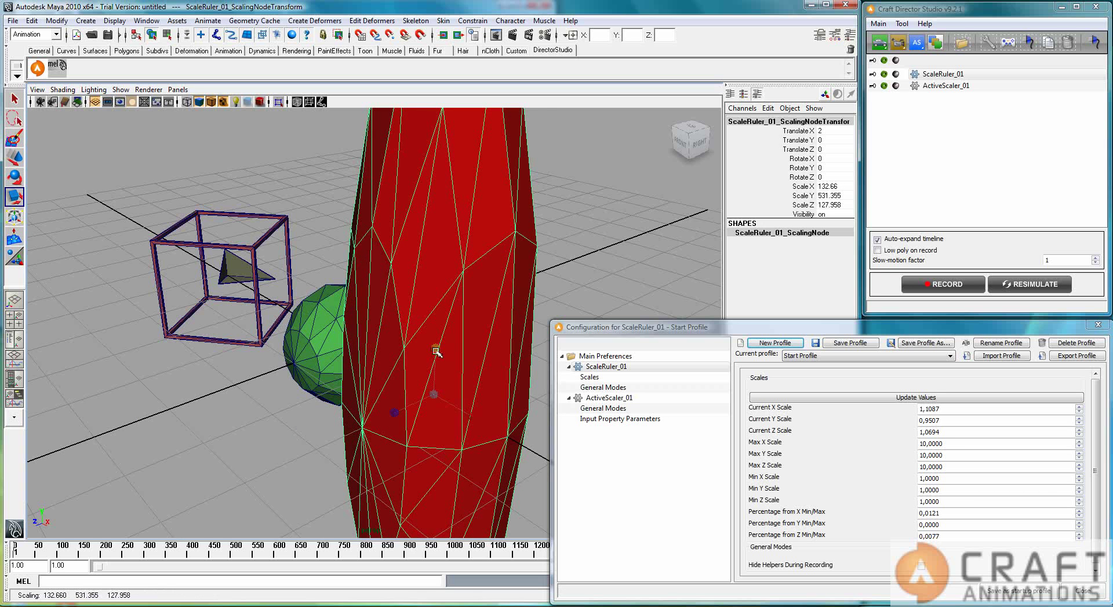
pyautogui.moveTo(439, 350); pyautogui.dragTo(436, 304)
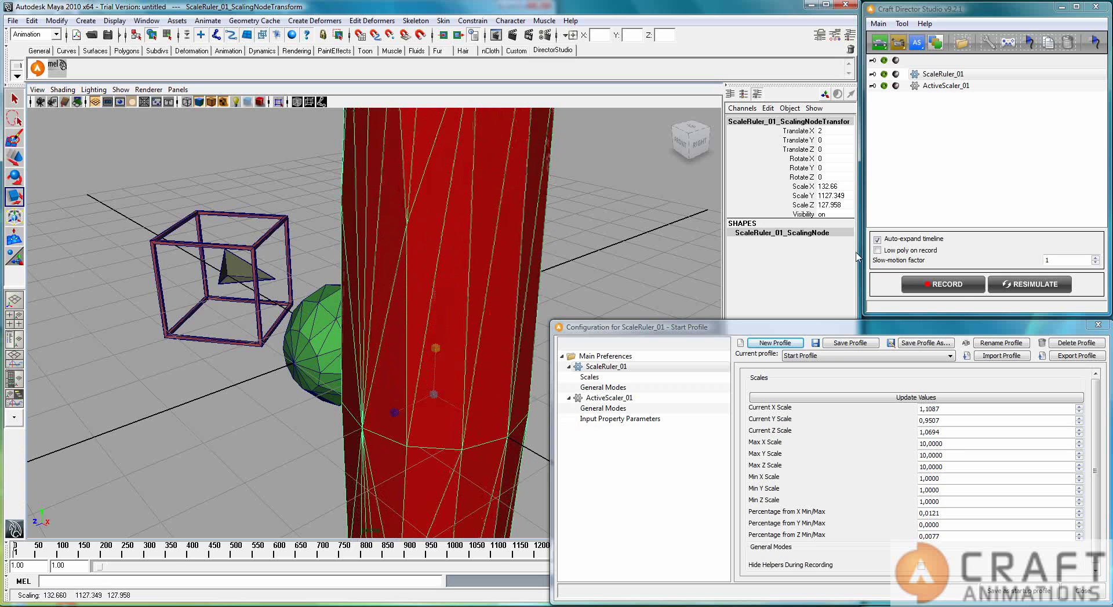
pyautogui.click(955, 287)
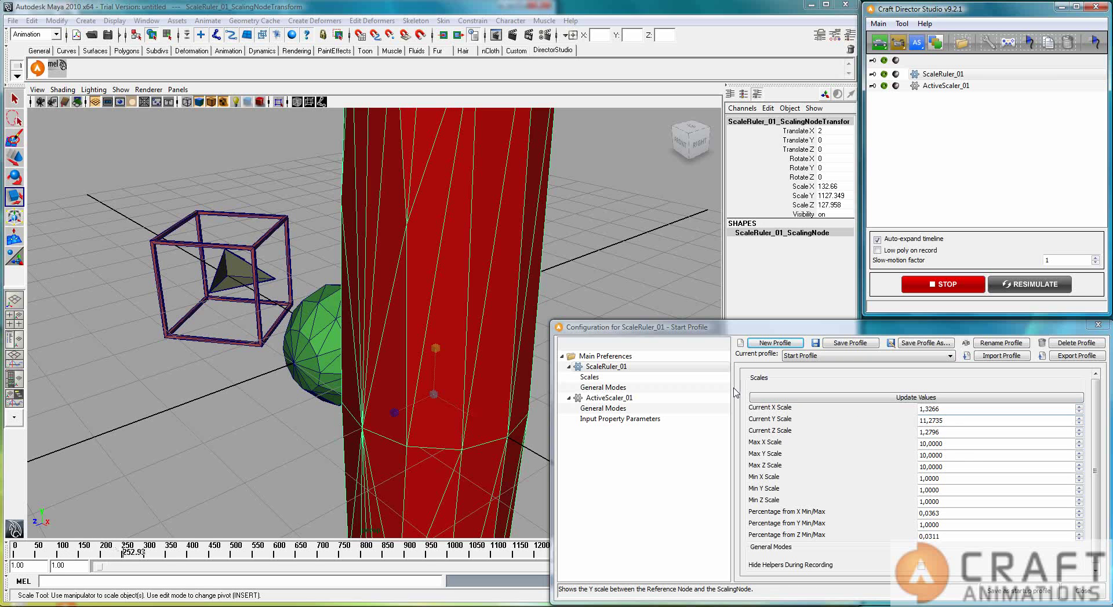
# Reduce the red sphere's Y scale to about 825 during the recording to test the maximum Y trigger
pyautogui.click(436, 350)
pyautogui.moveTo(436, 349)
pyautogui.mouseDown()
pyautogui.moveTo(435, 317)
pyautogui.moveTo(437, 362)
pyautogui.mouseUp()
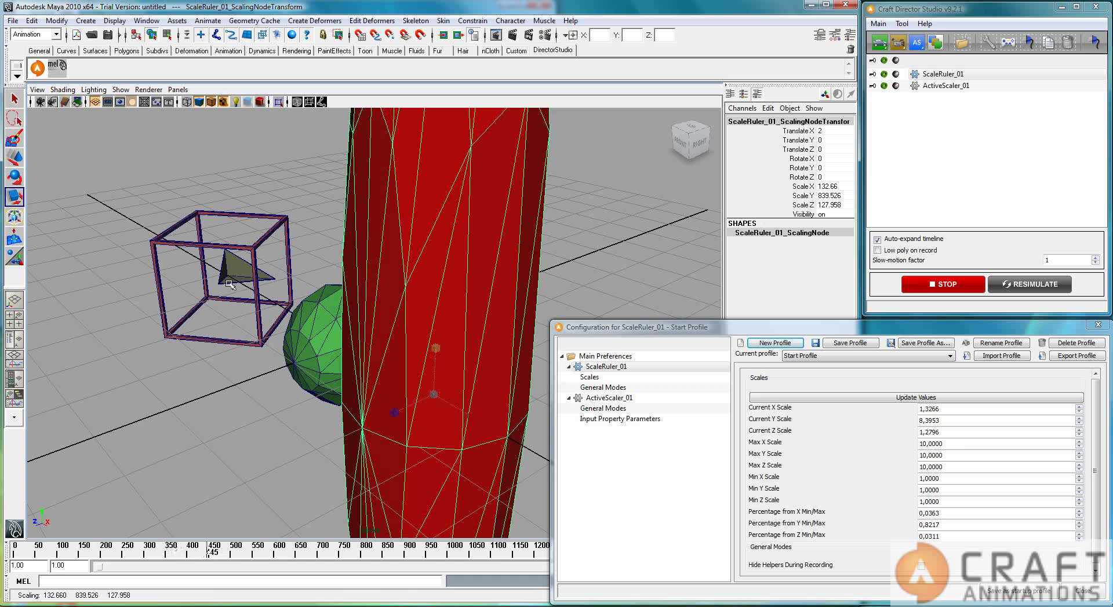
pyautogui.moveTo(437, 351)
pyautogui.mouseDown()
pyautogui.moveTo(436, 329)
pyautogui.moveTo(436, 361)
pyautogui.mouseUp()
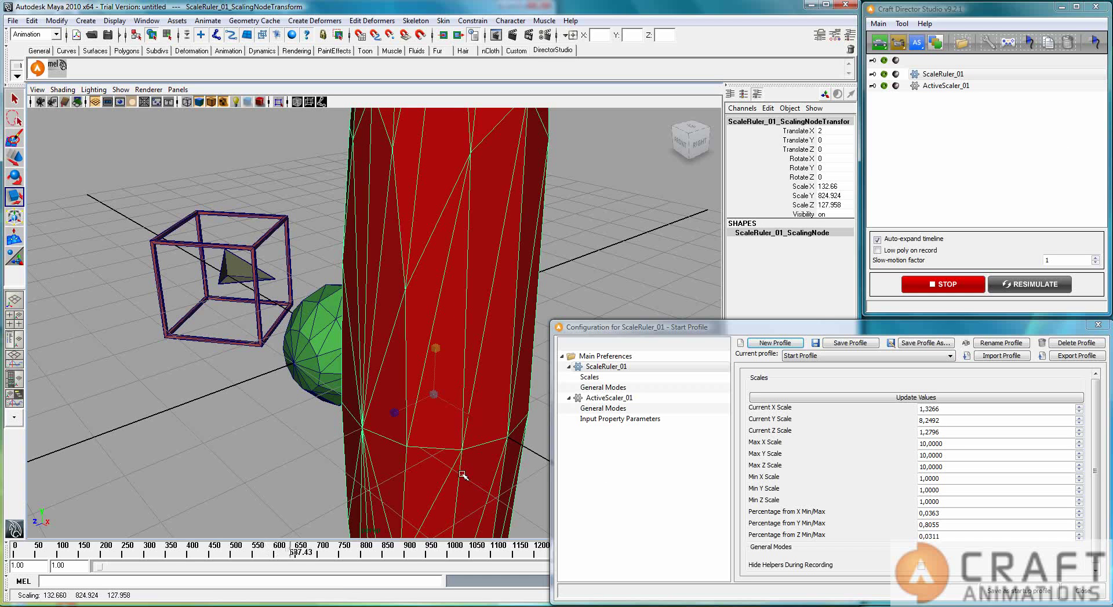
# Reduce the red sphere's Y scale to about 151, and vary its Z scale up to about 901 and back to about 278
pyautogui.moveTo(396, 414)
pyautogui.mouseDown()
pyautogui.moveTo(326, 406)
pyautogui.moveTo(402, 409)
pyautogui.moveTo(360, 432)
pyautogui.moveTo(406, 414)
pyautogui.mouseUp()
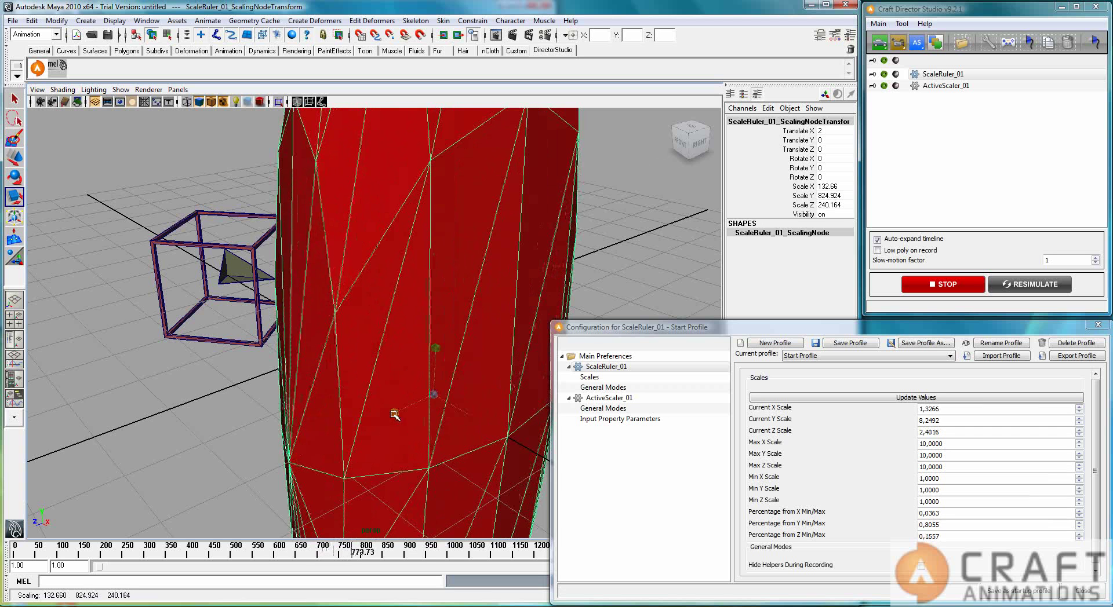
pyautogui.moveTo(439, 352); pyautogui.dragTo(353, 417)
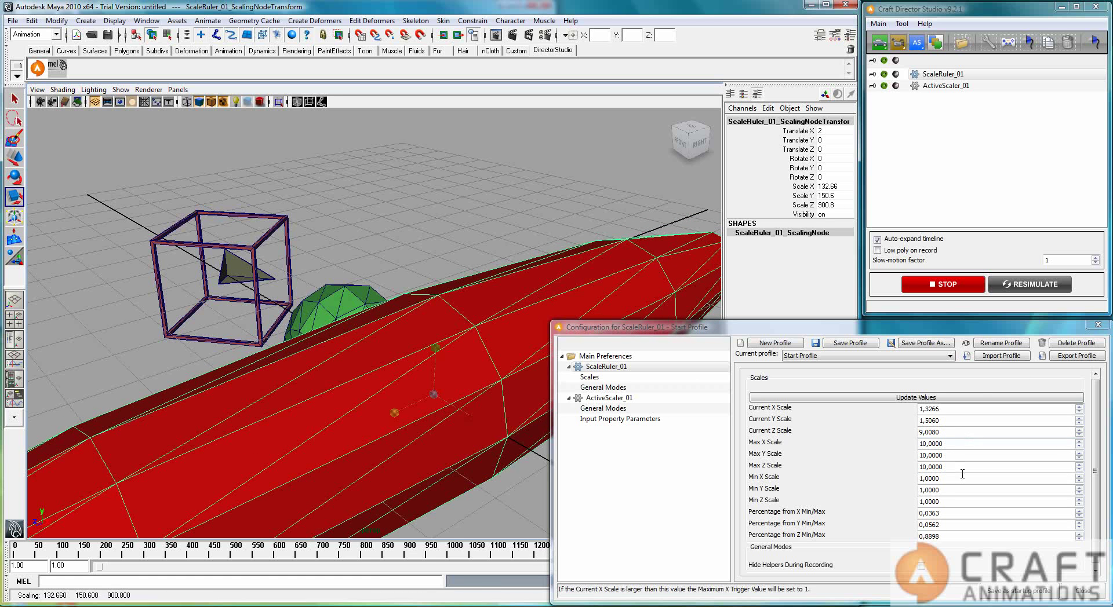
pyautogui.moveTo(398, 411); pyautogui.dragTo(424, 404)
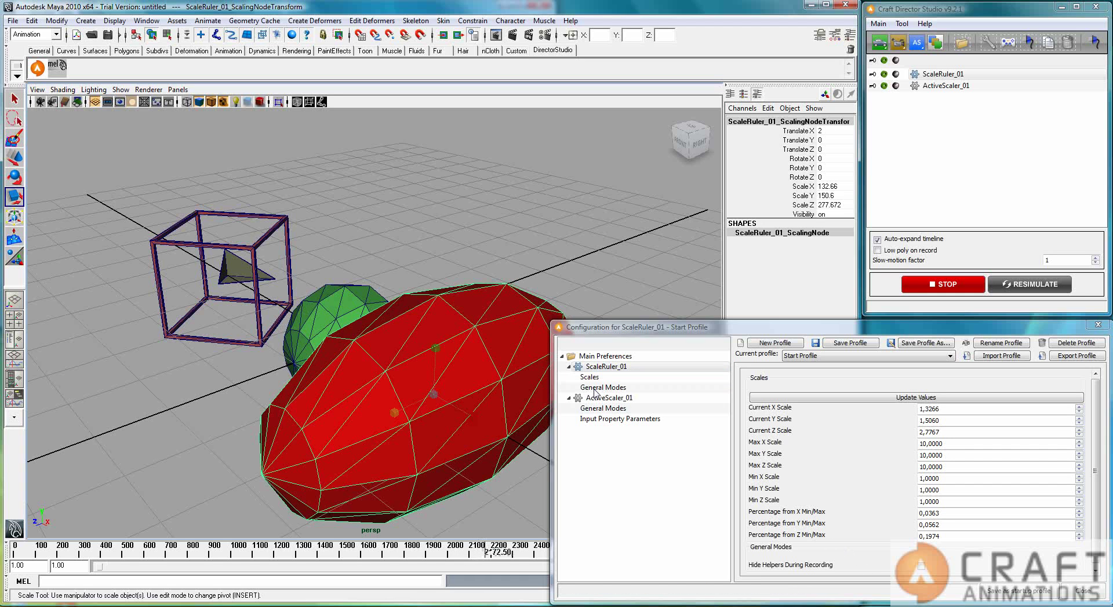
# Check the input assignments of ScaleRuler_01 and close its inputs window
pyautogui.click(942, 73)
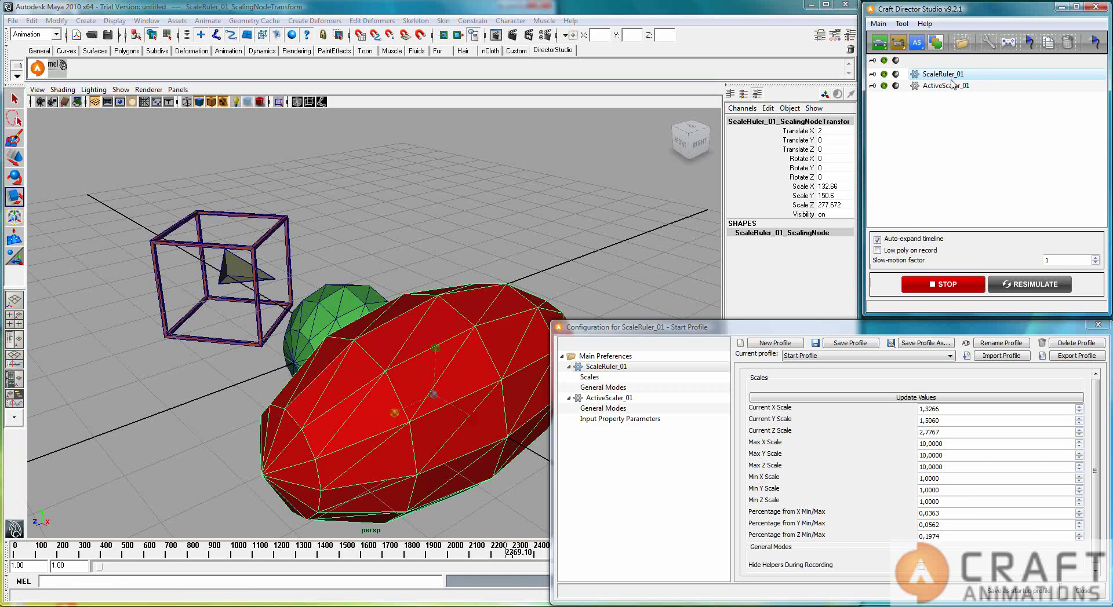
pyautogui.click(1009, 43)
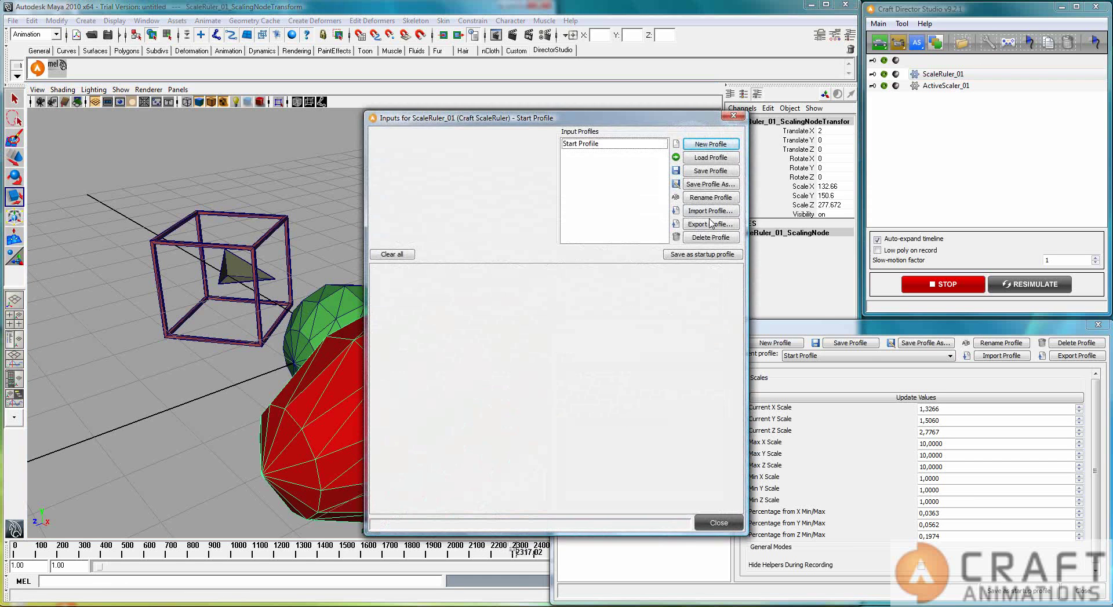
pyautogui.click(741, 111)
pyautogui.click(740, 119)
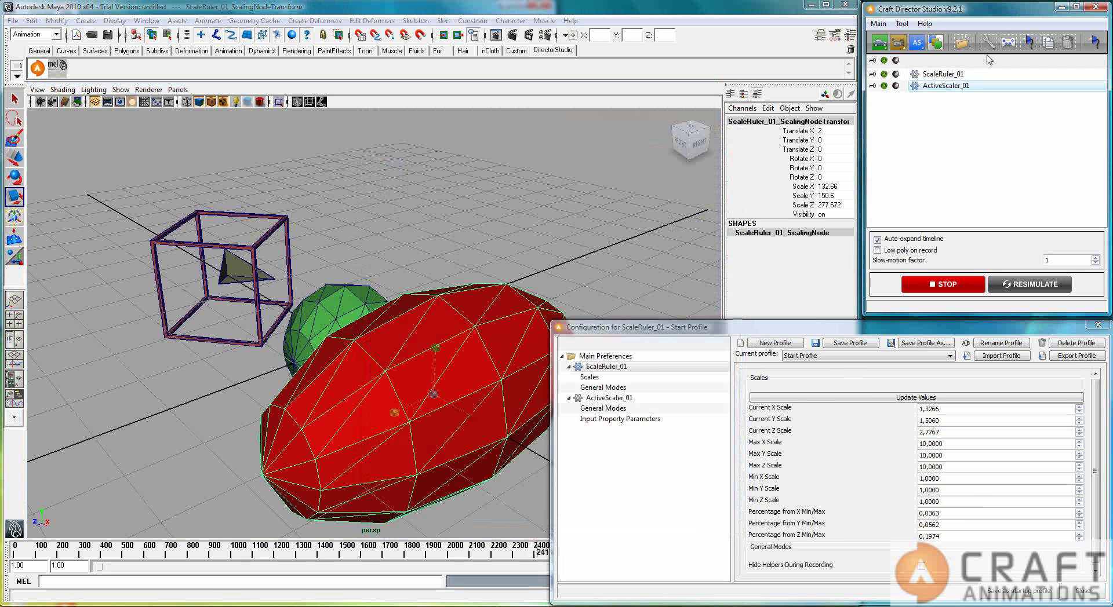
# Open the inputs of ActiveScaler_01 and drive its Forw/Backw Scale with ScaleRuler_01's Percentage from X Min/Max
pyautogui.click(1010, 44)
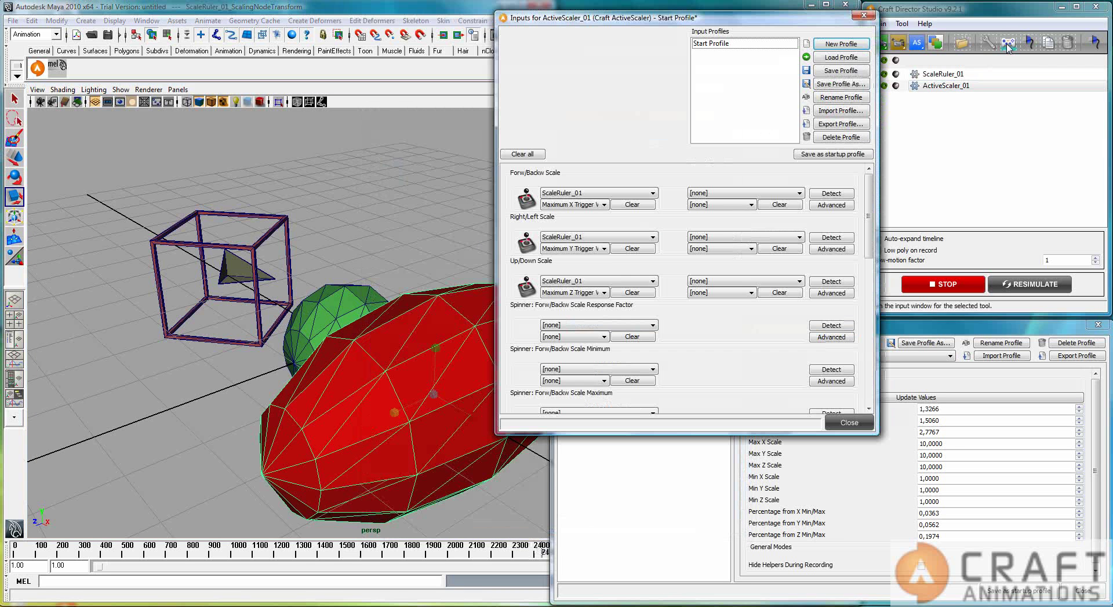
pyautogui.click(603, 204)
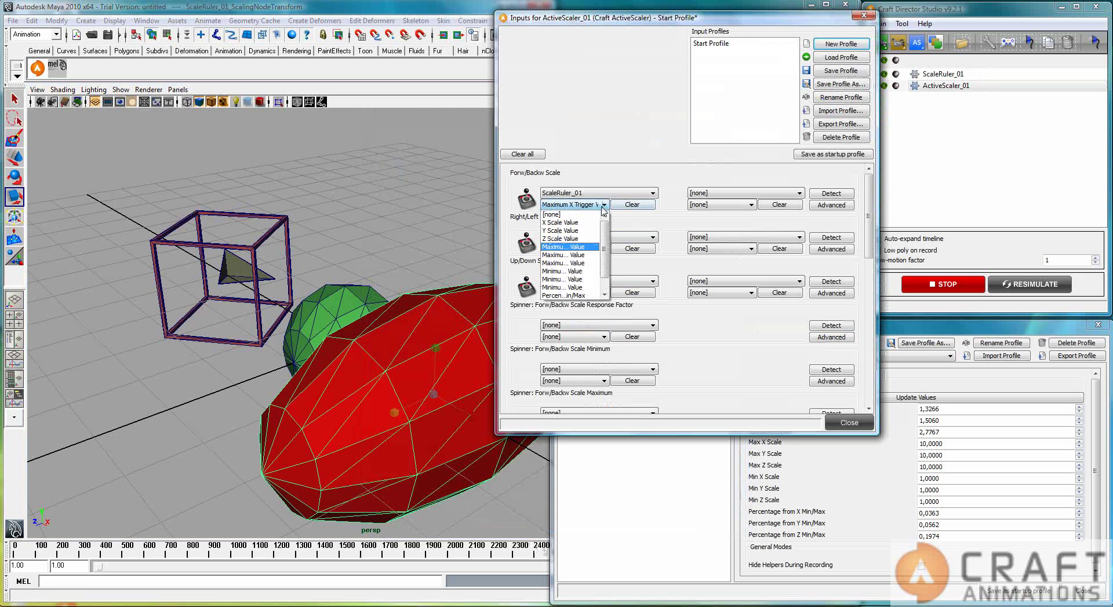
pyautogui.click(571, 274)
pyautogui.click(597, 206)
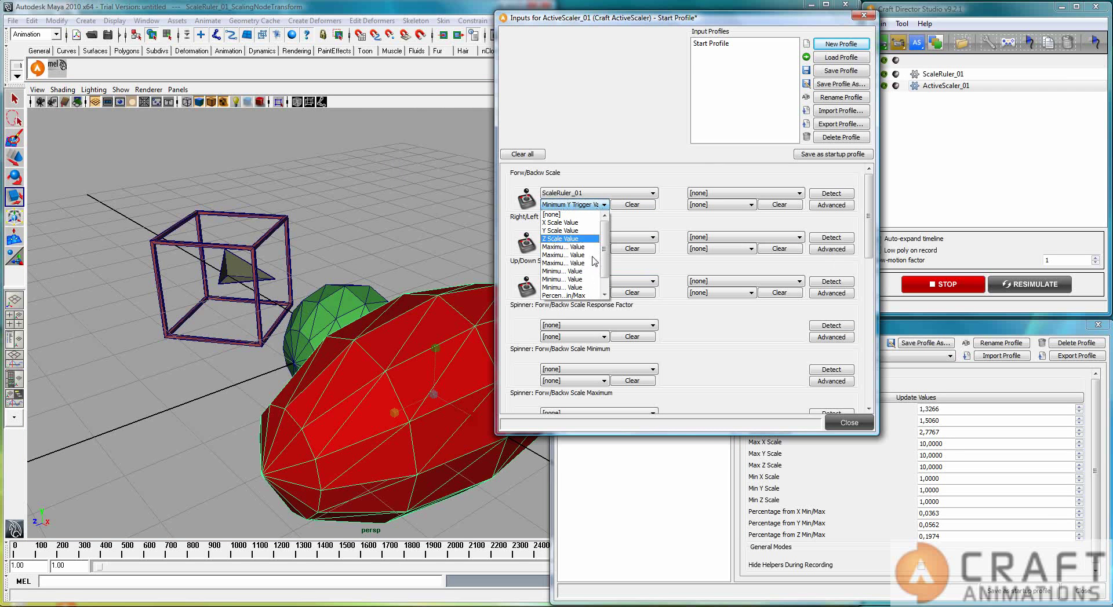
pyautogui.click(589, 295)
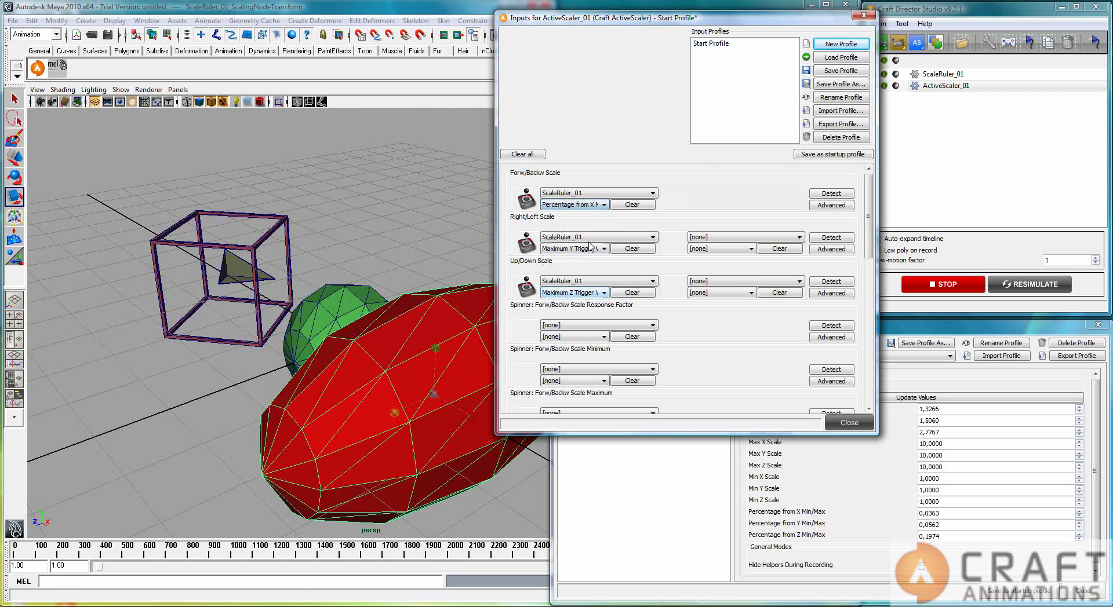
# Assign ScaleRuler_01's Percentage from Y Min/Max to Right/Left Scale and Percentage from Z Min/Max to Up/Down Scale, and close the inputs window
pyautogui.click(591, 249)
pyautogui.scroll(-2, 600, 282)
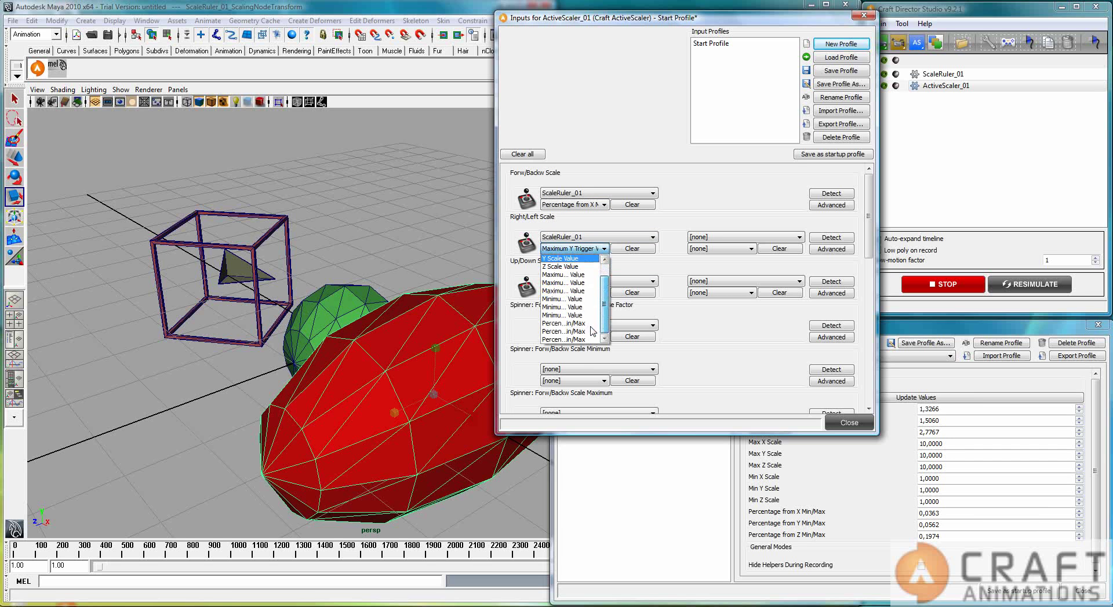
pyautogui.click(571, 315)
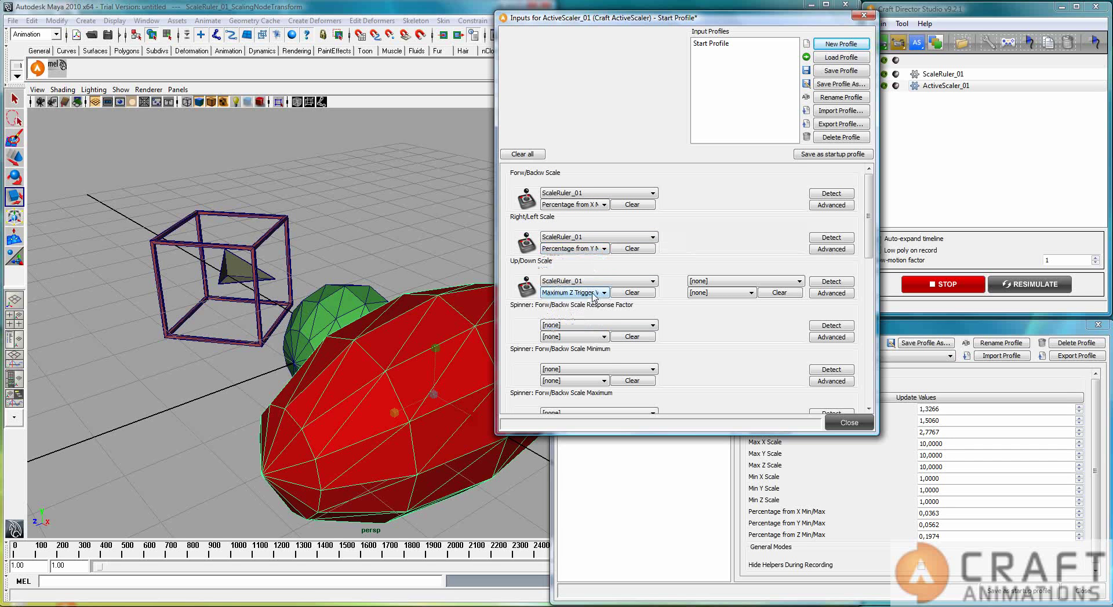
pyautogui.click(594, 293)
pyautogui.scroll(-2, 574, 348)
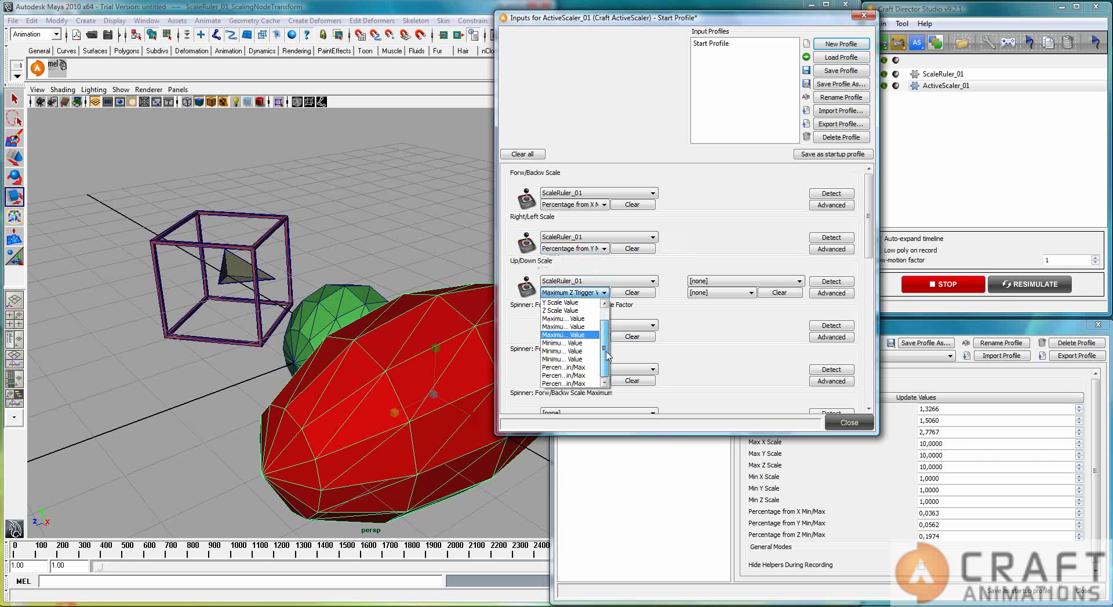
pyautogui.click(575, 386)
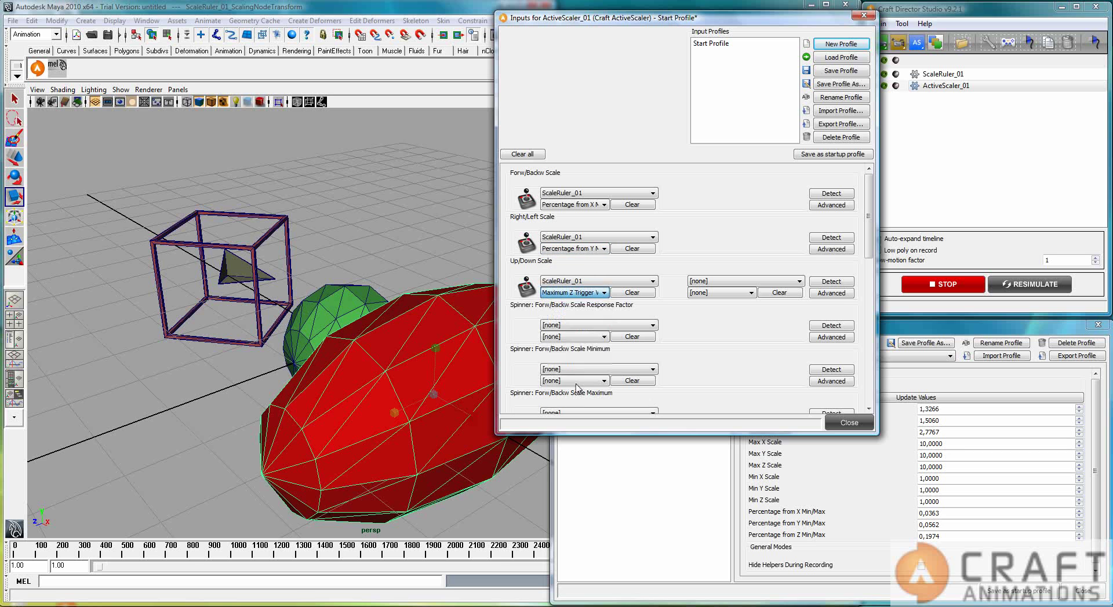
pyautogui.click(856, 426)
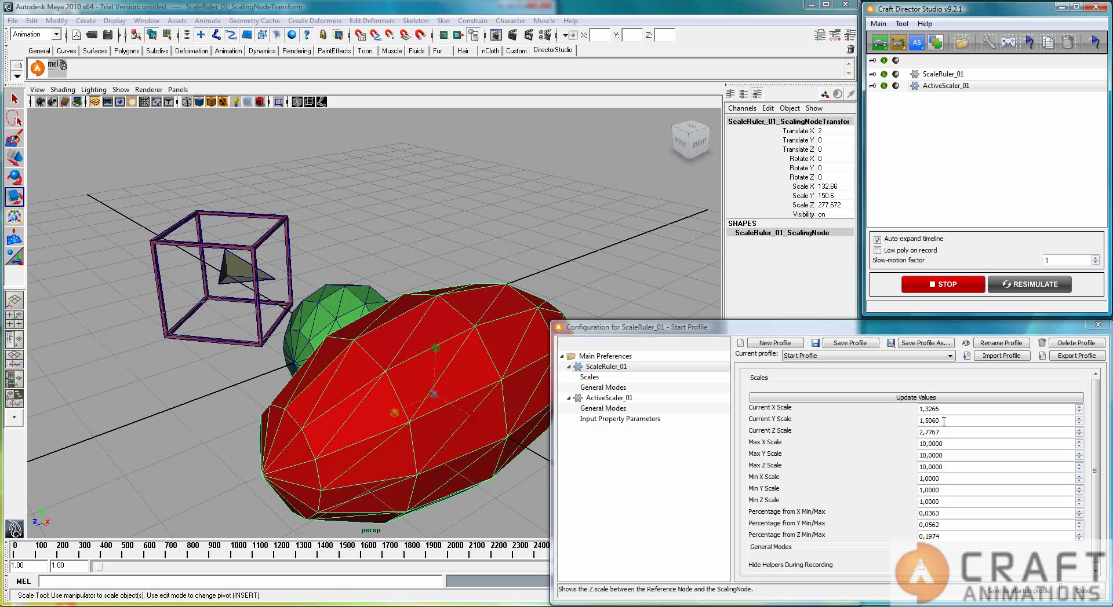
# Scale the red sphere to about 165 in X and 146 in Z, stretching Y to about 3246 before reducing it to about 1189
pyautogui.moveTo(396, 413); pyautogui.dragTo(442, 199)
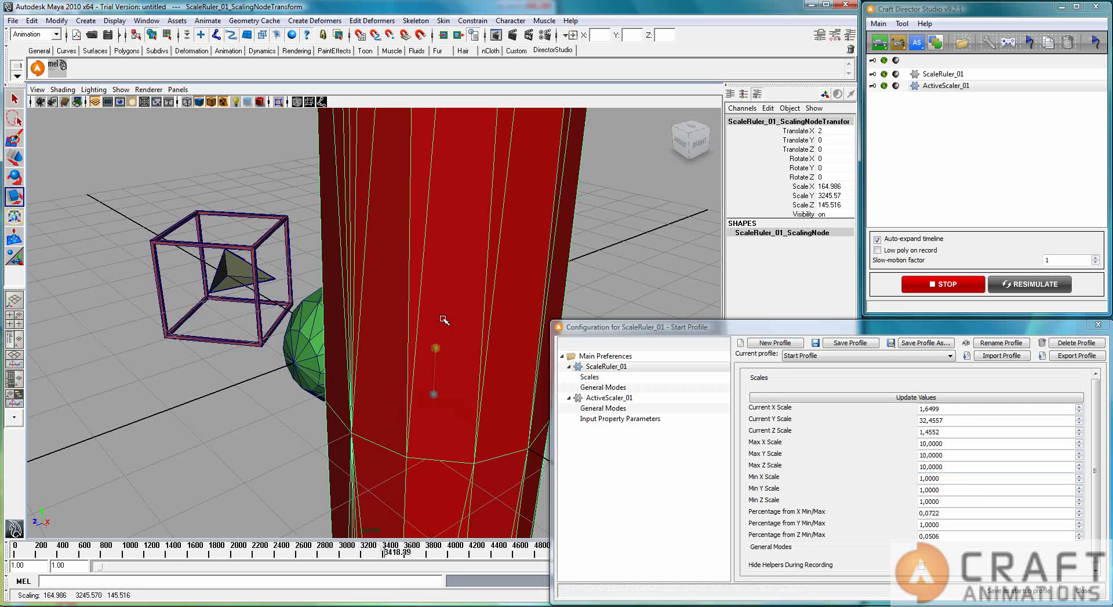
pyautogui.moveTo(435, 348); pyautogui.dragTo(442, 204)
pyautogui.moveTo(436, 348); pyautogui.dragTo(439, 400)
pyautogui.moveTo(435, 440); pyautogui.dragTo(436, 370)
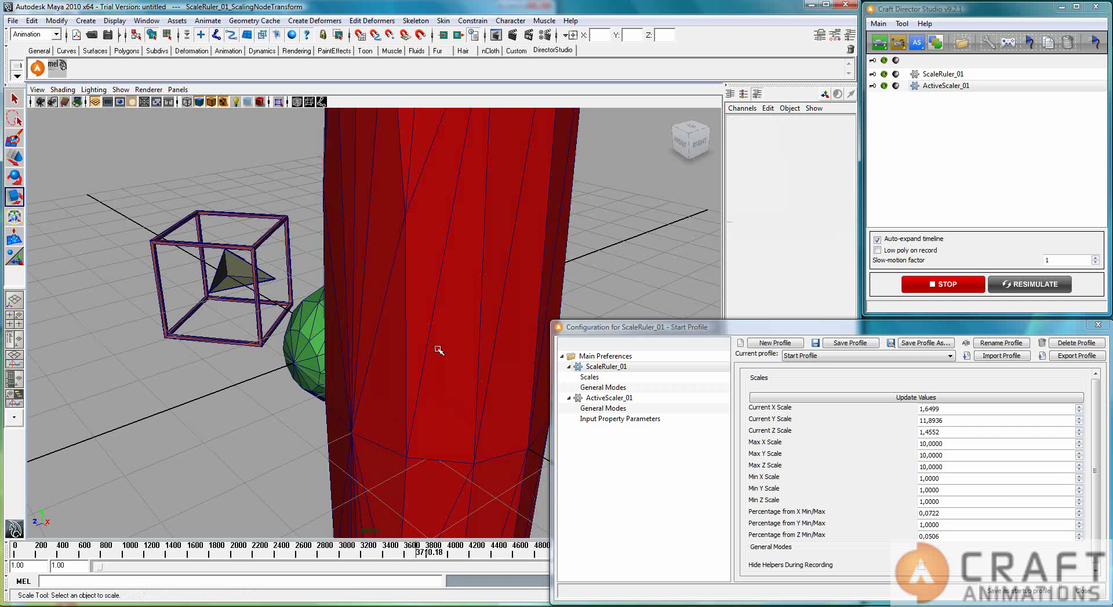
pyautogui.click(433, 394)
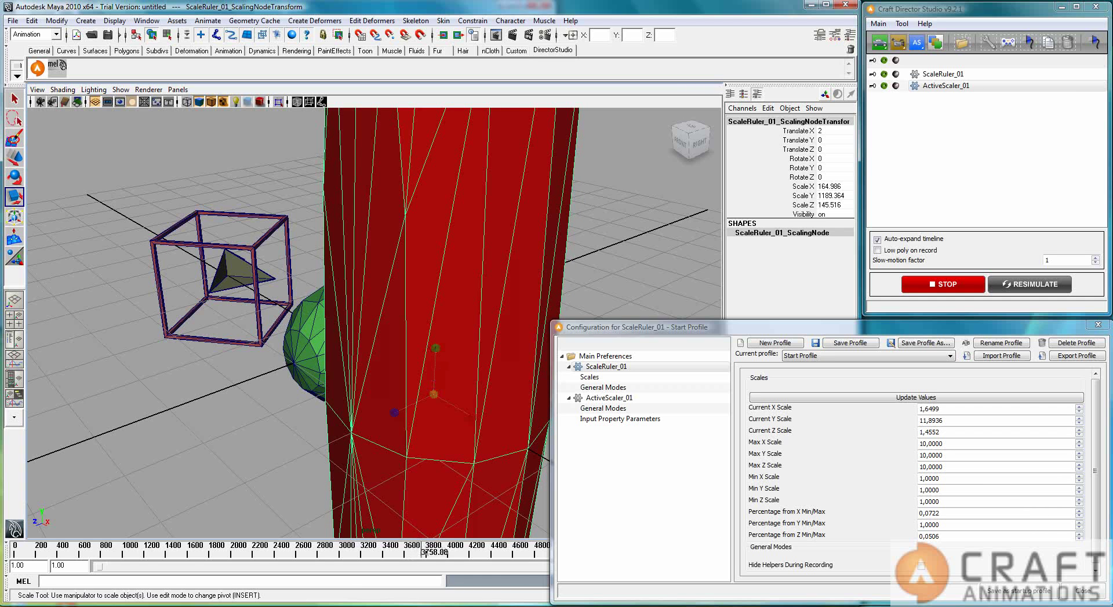